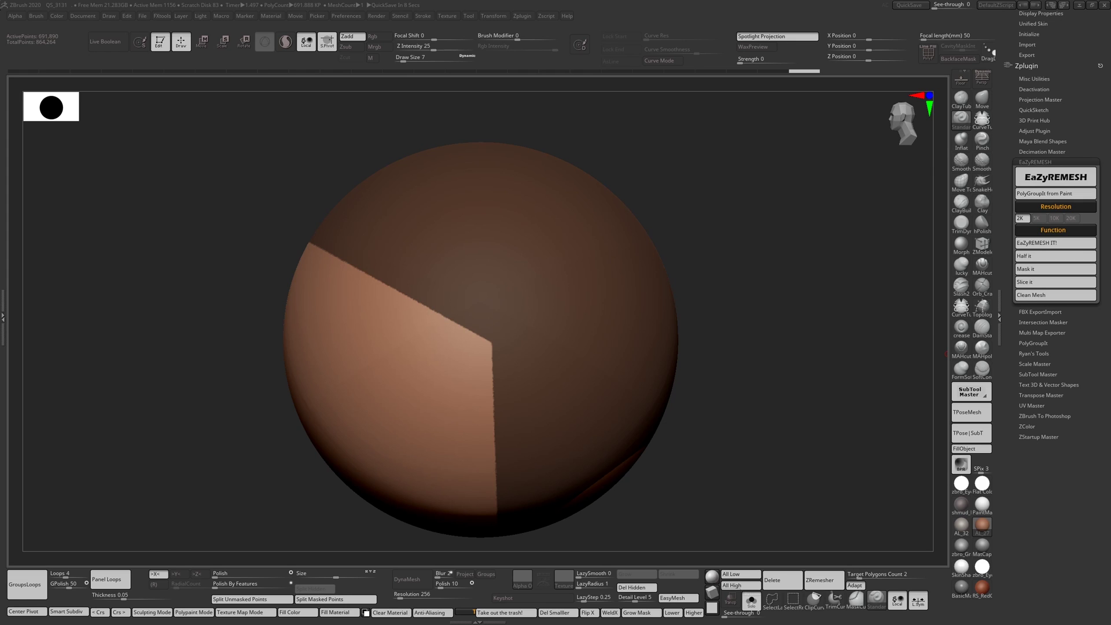
# Run EaZyREMESH's Mask it function at 2K resolution on the masked sphere.
pyautogui.moveTo(1103, 115); pyautogui.dragTo(1103, 451)
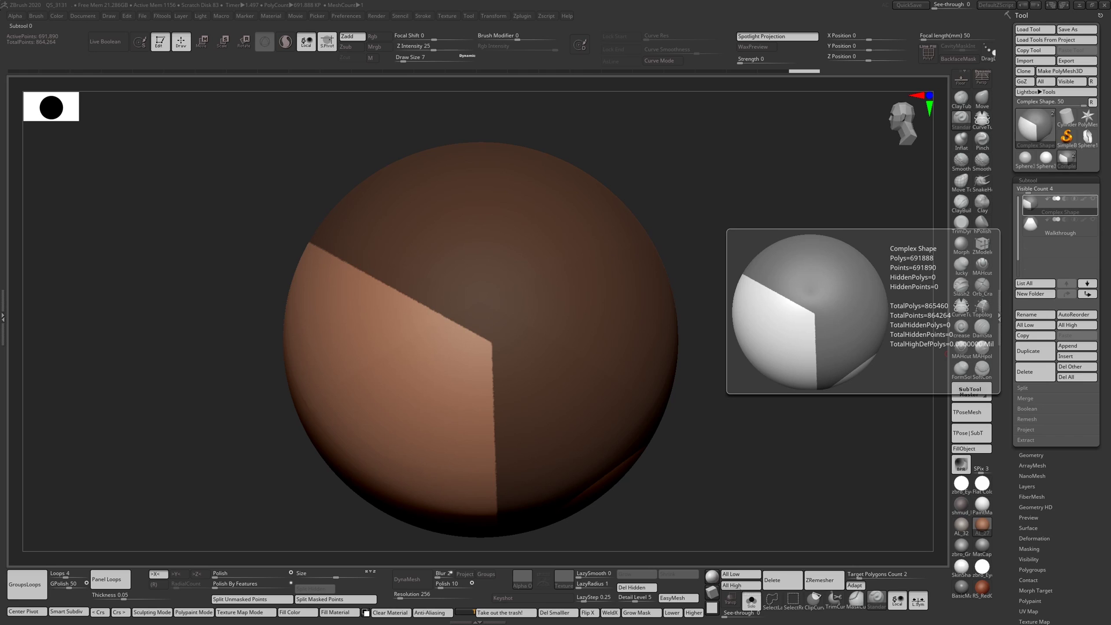
pyautogui.moveTo(758, 440)
pyautogui.mouseDown()
pyautogui.moveTo(827, 399)
pyautogui.moveTo(665, 373)
pyautogui.moveTo(700, 385)
pyautogui.moveTo(741, 437)
pyautogui.mouseUp()
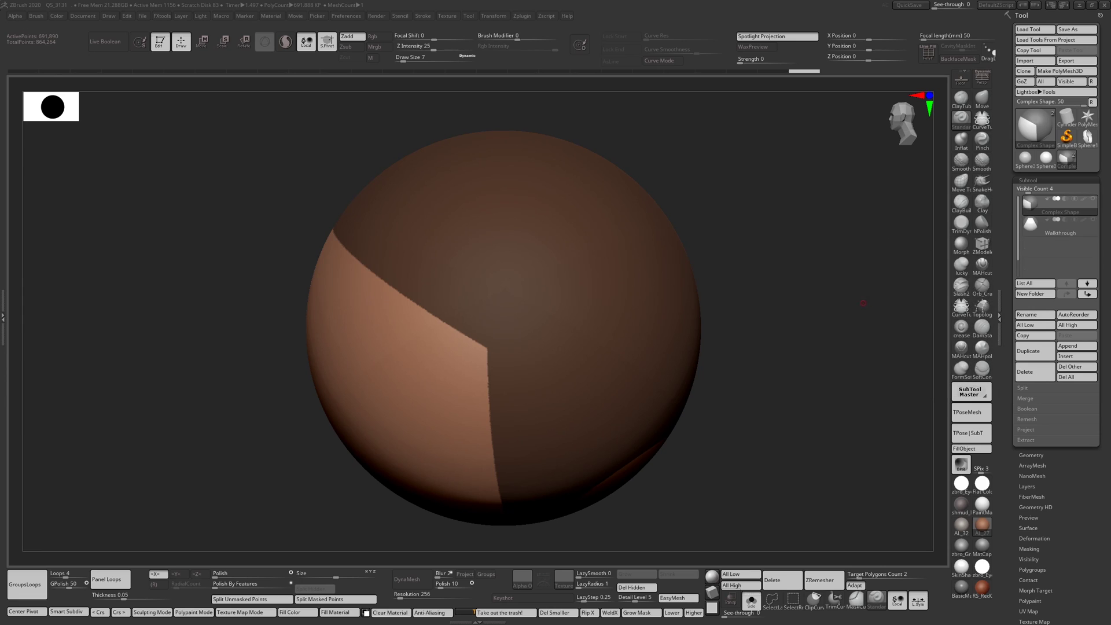
pyautogui.moveTo(867, 313); pyautogui.dragTo(894, 281)
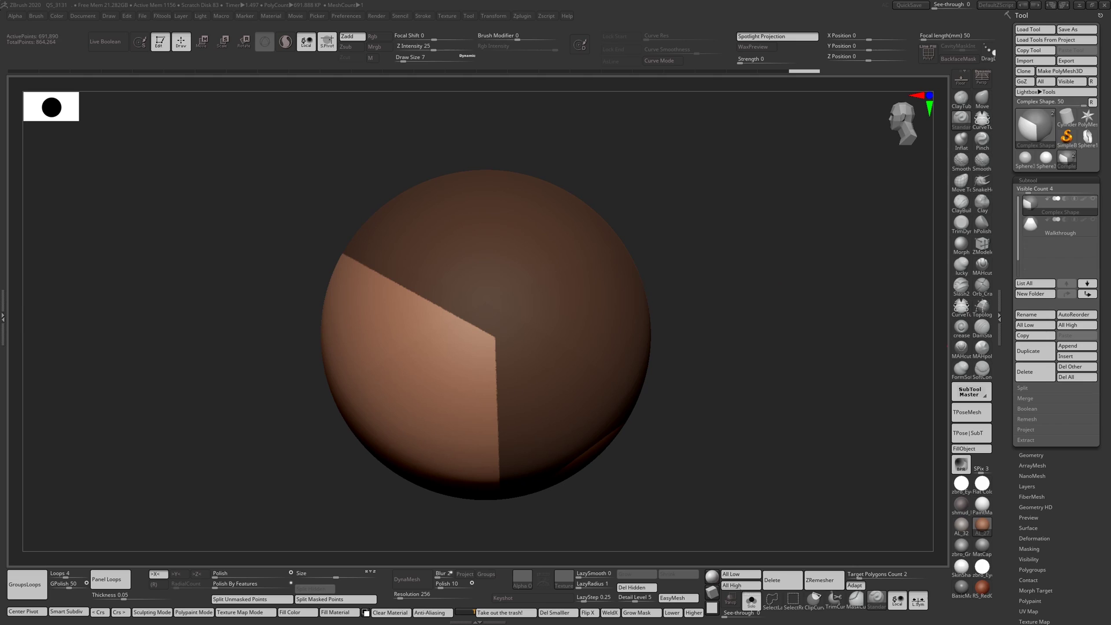
pyautogui.moveTo(1007, 428); pyautogui.dragTo(1006, 272)
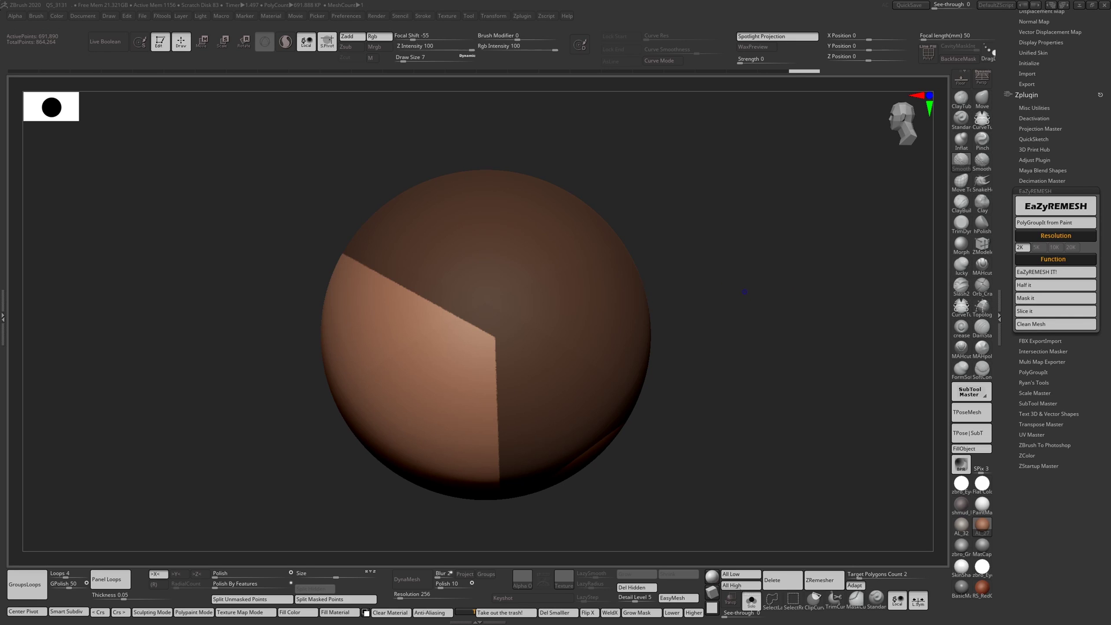
pyautogui.hotkey('shift', 'f')
pyautogui.hotkey('shift', 'f')
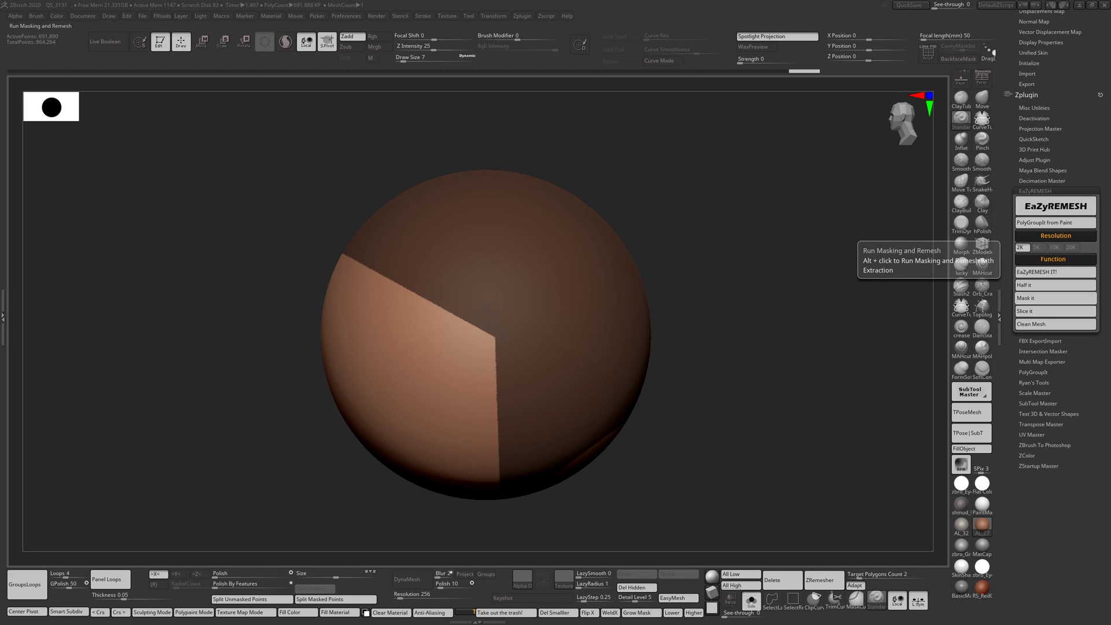
pyautogui.click(1055, 298)
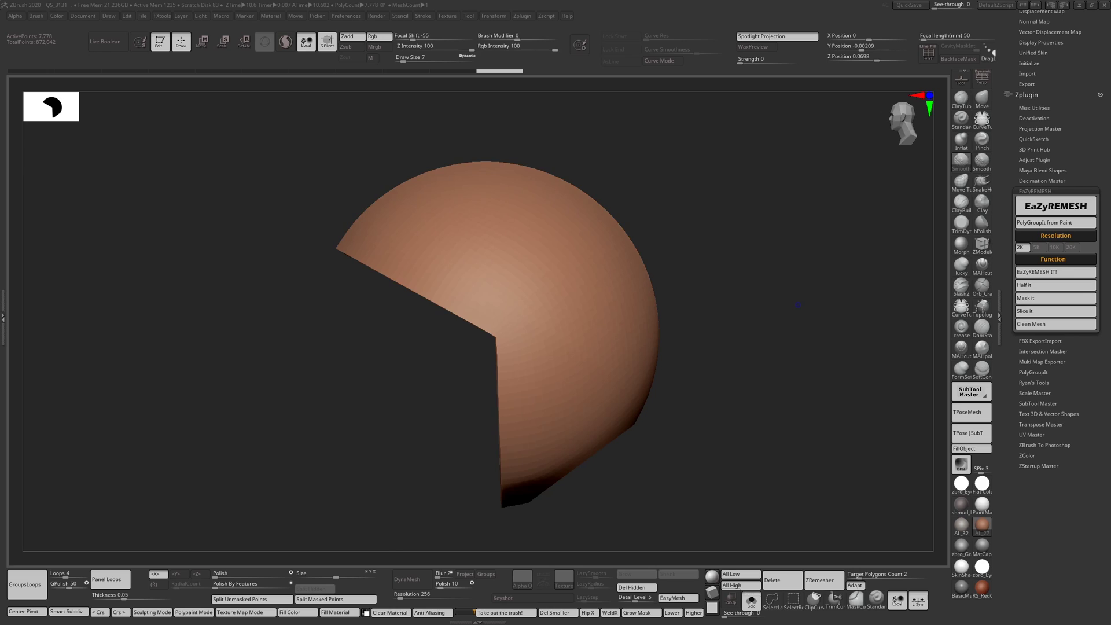
# Turn on the polyframe and examine the extracted shell's topology, border thickness and round opening.
pyautogui.hotkey('shift', 'f')
pyautogui.moveTo(788, 312)
pyautogui.mouseDown()
pyautogui.moveTo(871, 286)
pyautogui.moveTo(795, 353)
pyautogui.moveTo(893, 288)
pyautogui.moveTo(804, 298)
pyautogui.mouseUp()
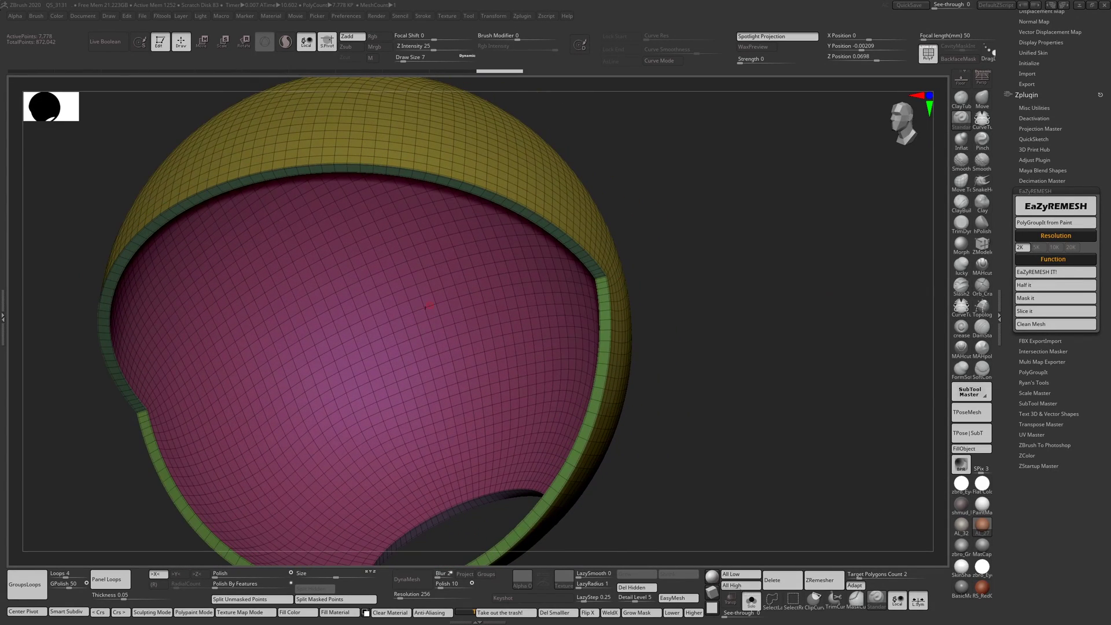
pyautogui.moveTo(429, 305); pyautogui.dragTo(634, 301)
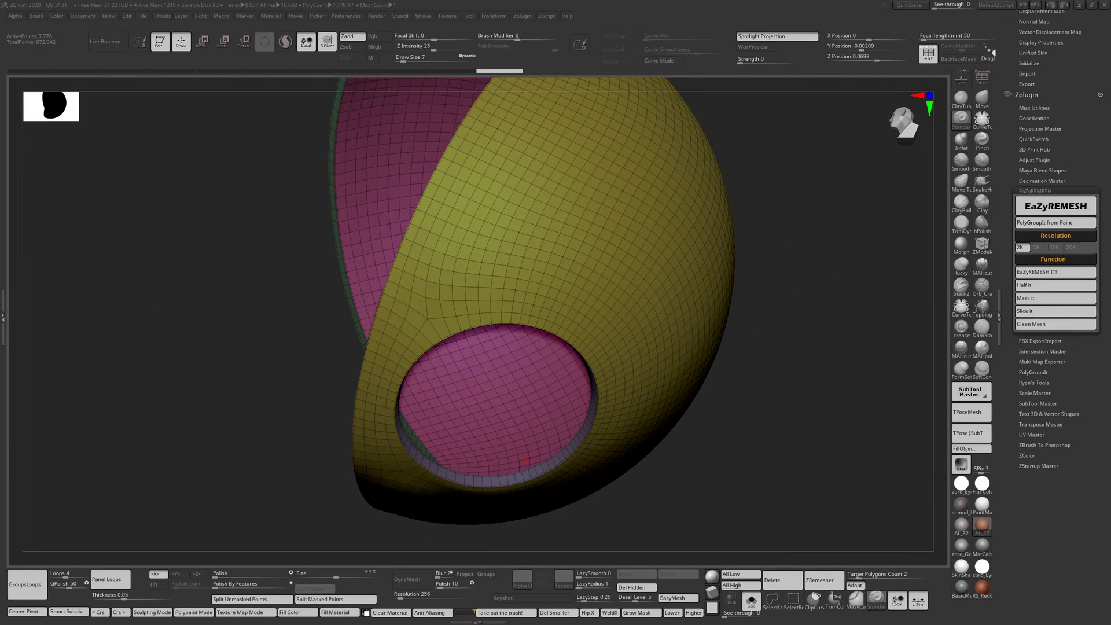
pyautogui.moveTo(591, 373); pyautogui.dragTo(867, 298)
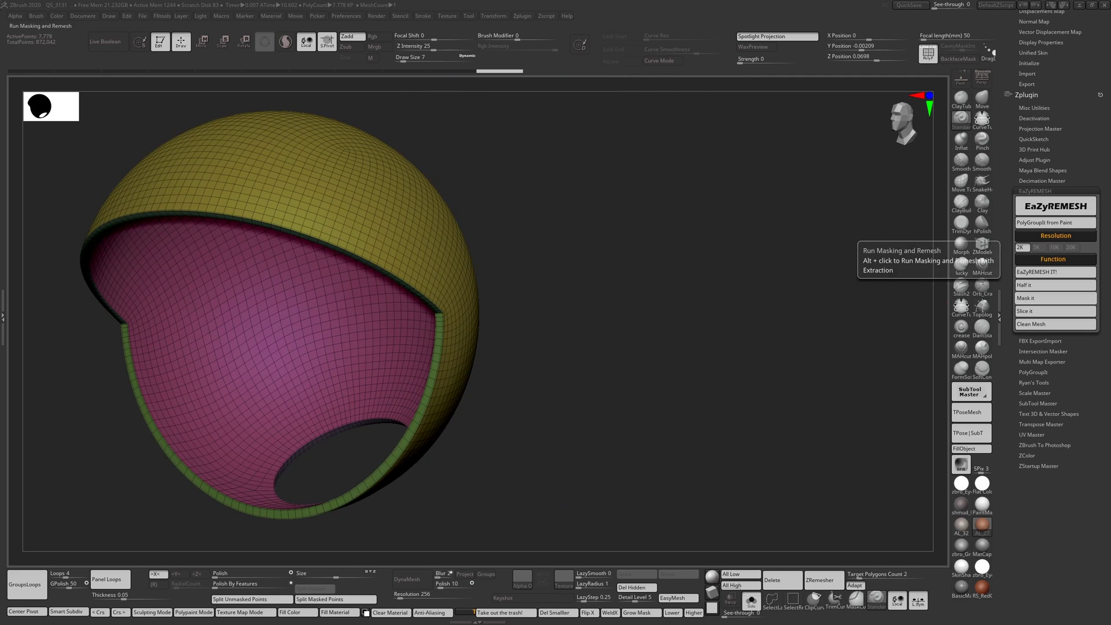
# Reduce the shell's polygon density by running Half it twice, check the topology, and turn off the polyframe.
pyautogui.click(1024, 284)
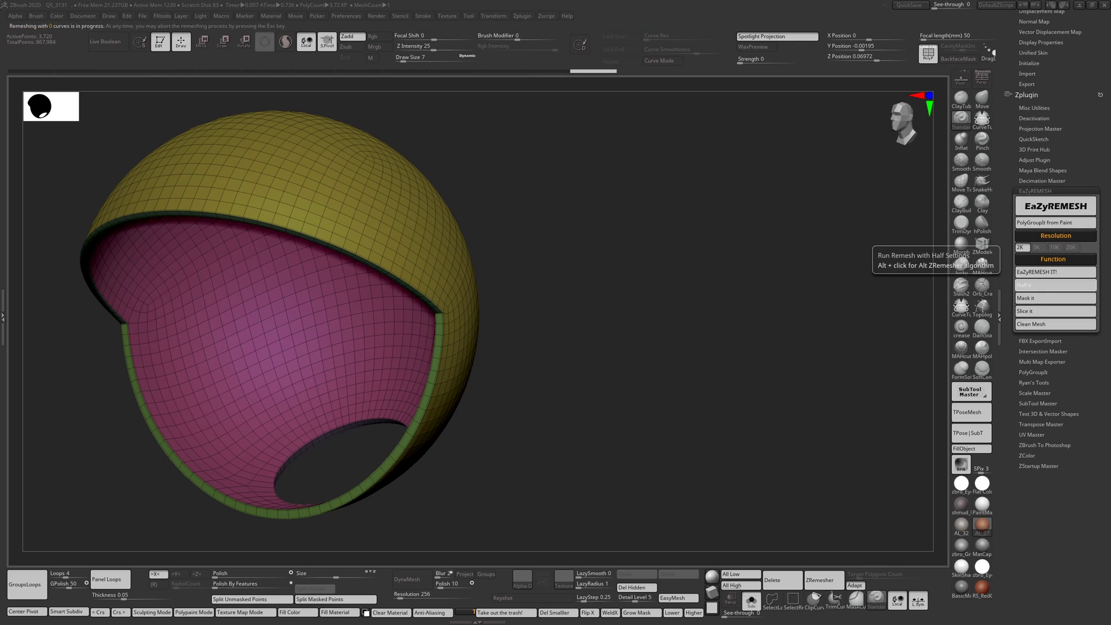
pyautogui.click(1024, 284)
pyautogui.moveTo(801, 274); pyautogui.dragTo(648, 269)
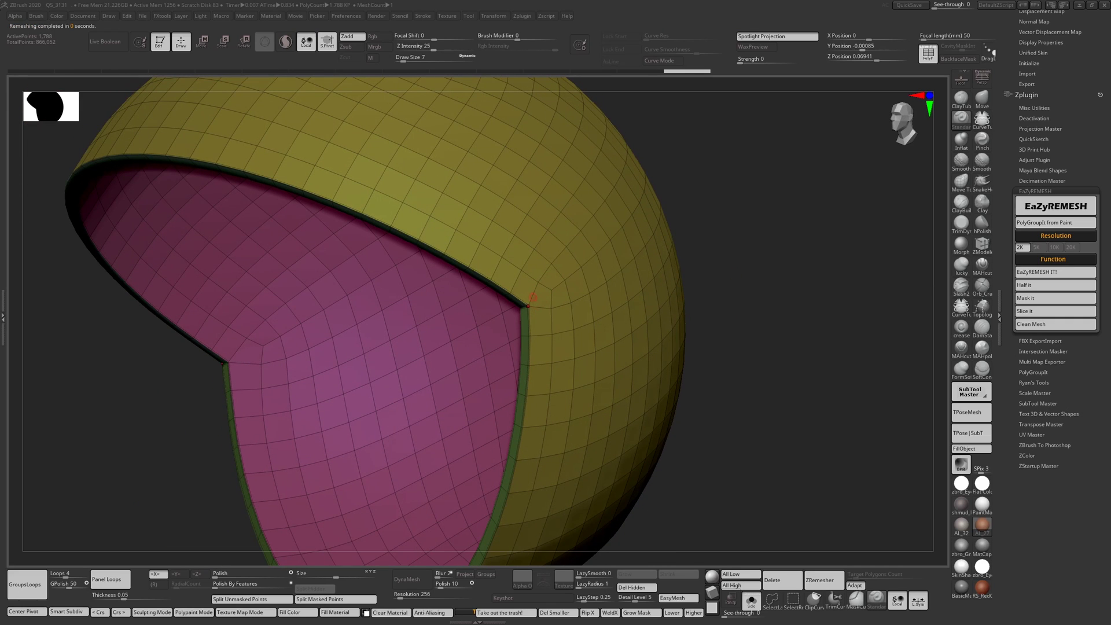
pyautogui.keyDown('alt'); pyautogui.moveTo(750, 324); pyautogui.dragTo(908, 144); pyautogui.keyUp('alt')
pyautogui.moveTo(763, 240); pyautogui.dragTo(772, 319)
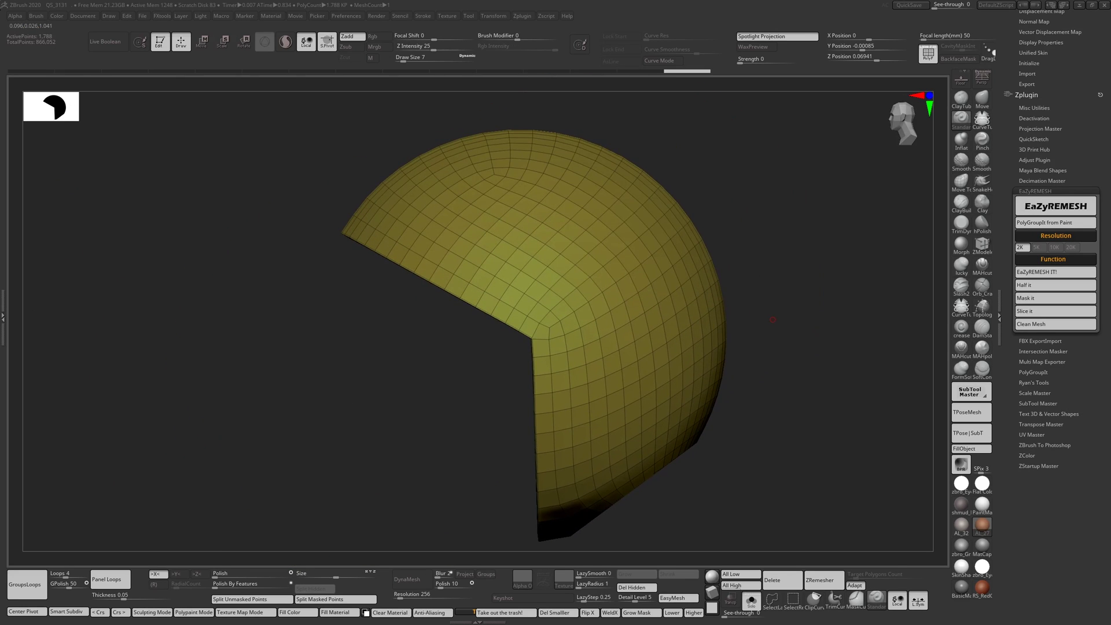
pyautogui.hotkey('shift', 'f')
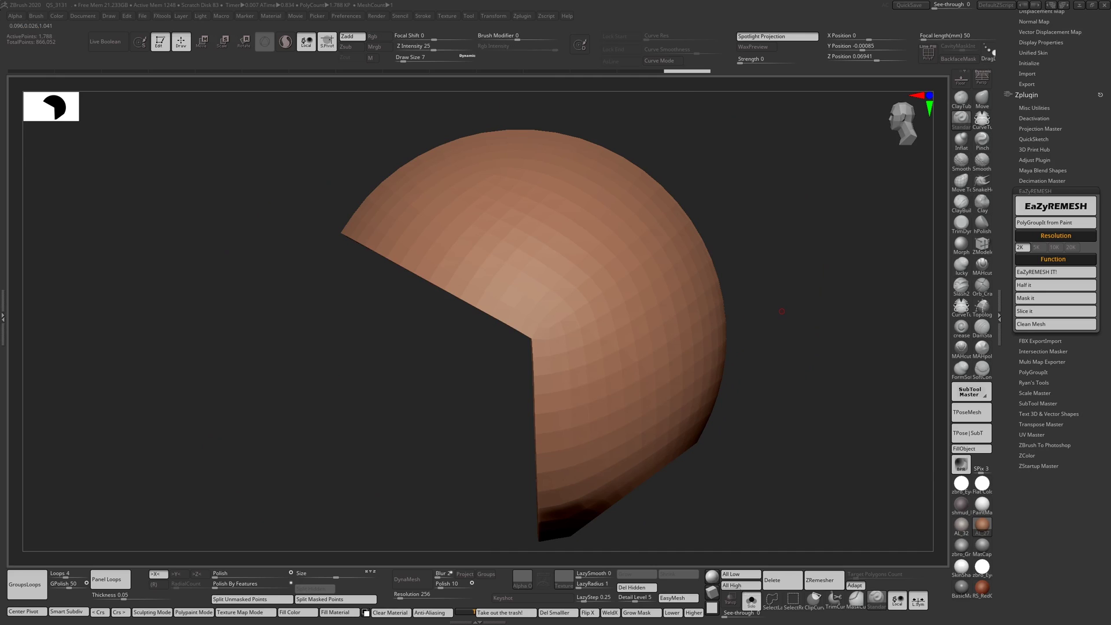
# Make the Walkthrough subtool active.
pyautogui.moveTo(1008, 191); pyautogui.dragTo(1008, 510)
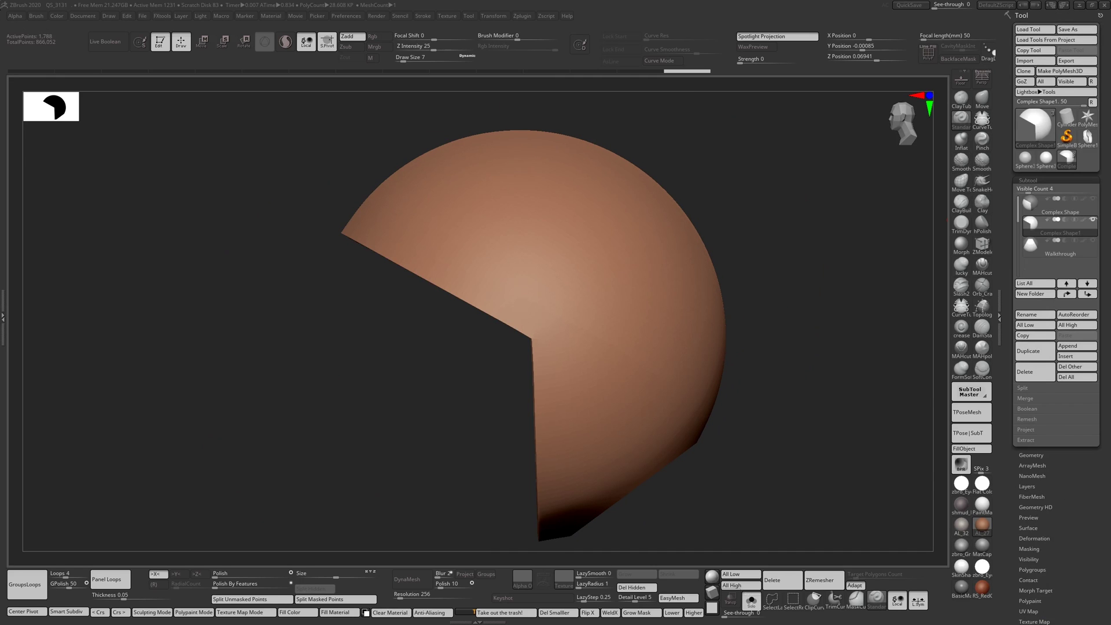
pyautogui.click(1045, 249)
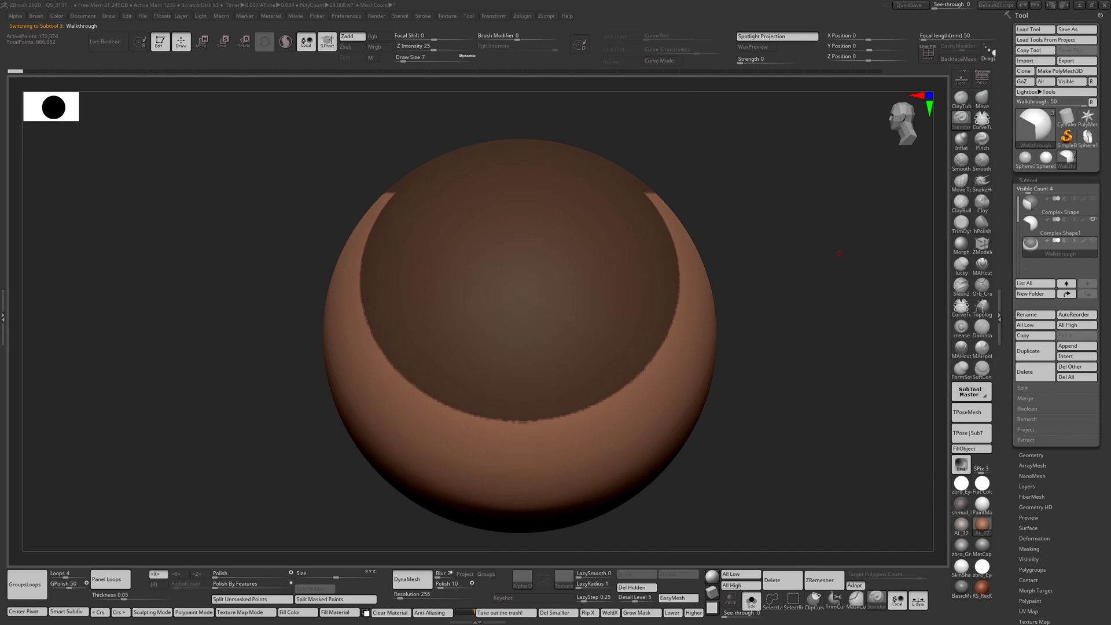
pyautogui.moveTo(856, 290); pyautogui.dragTo(735, 290)
pyautogui.keyDown('alt'); pyautogui.moveTo(944, 267); pyautogui.dragTo(867, 265); pyautogui.keyUp('alt')
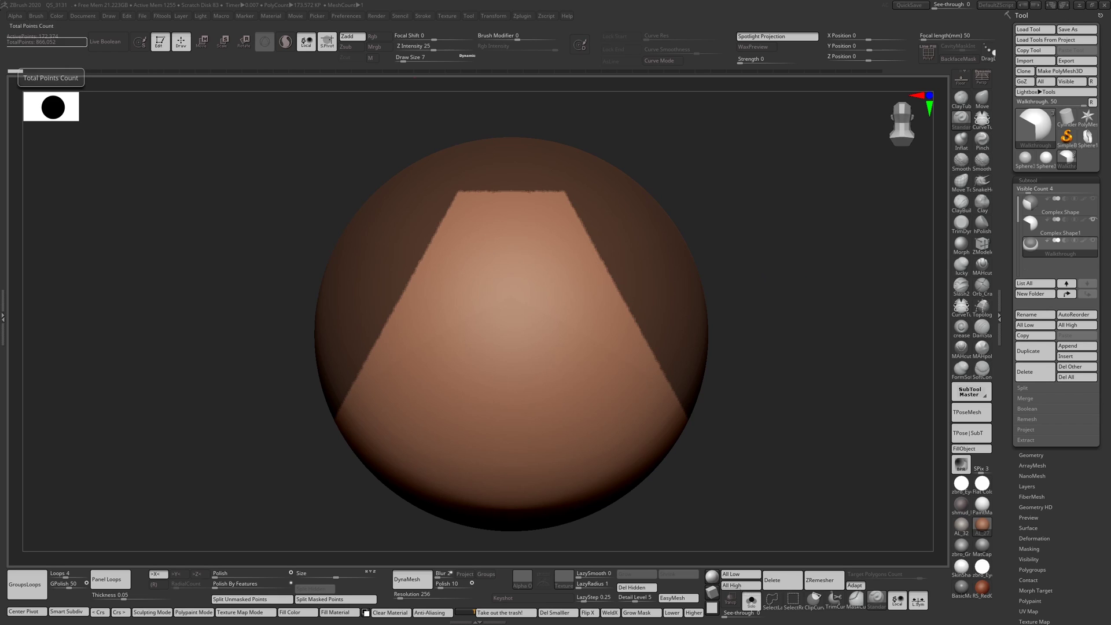
# Step forward through the Walkthrough subtool's undo history to state 11, the thickened and remeshed shell.
pyautogui.moveTo(256, 71)
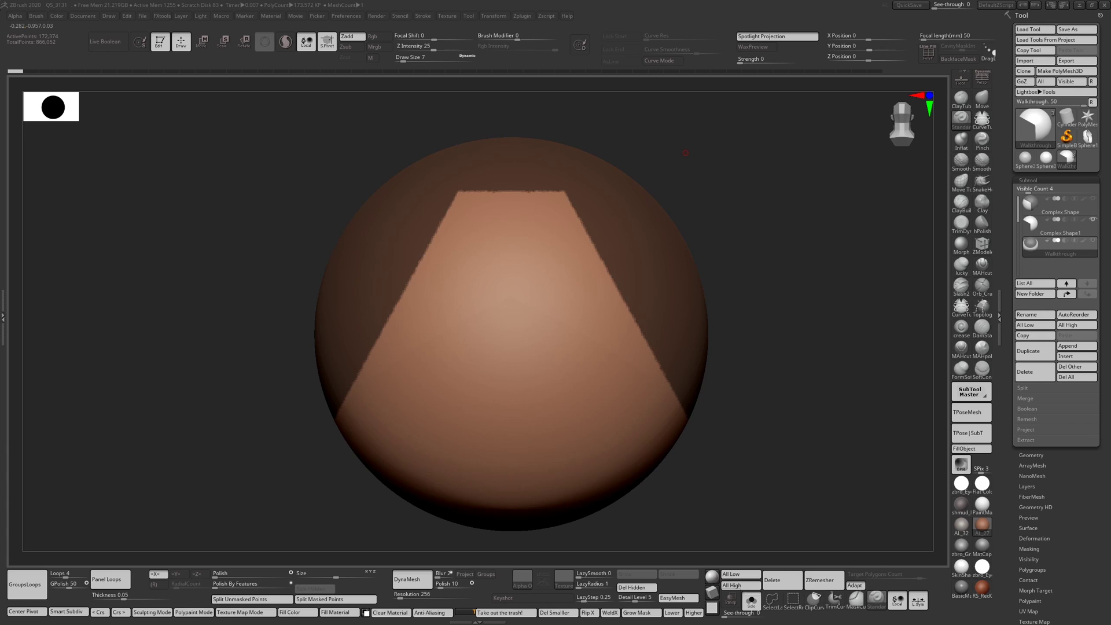
pyautogui.moveTo(23, 71)
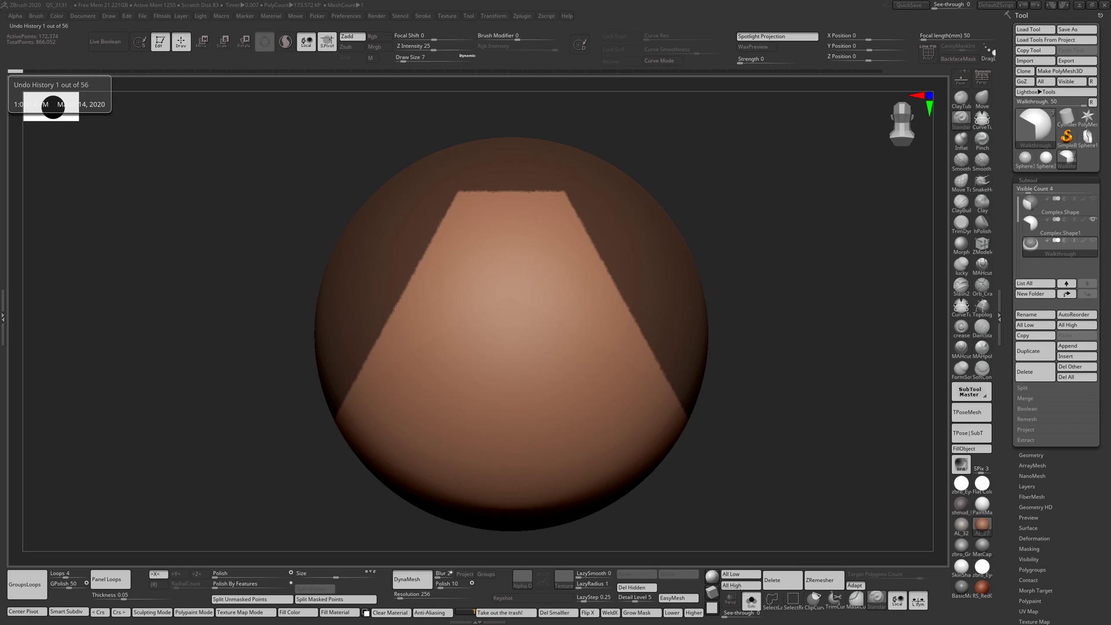
pyautogui.hotkey('ctrl', 'shift', 'z')
pyautogui.hotkey('ctrl', 'shift', 'z')
pyautogui.hotkey('ctrl', 'shift', 'z')
pyautogui.hotkey('ctrl', 'shift', 'z')
pyautogui.hotkey('ctrl', 'shift', 'z')
pyautogui.hotkey('ctrl', 'shift', 'z')
pyautogui.hotkey('ctrl', 'shift', 'z')
pyautogui.hotkey('ctrl', 'shift', 'z')
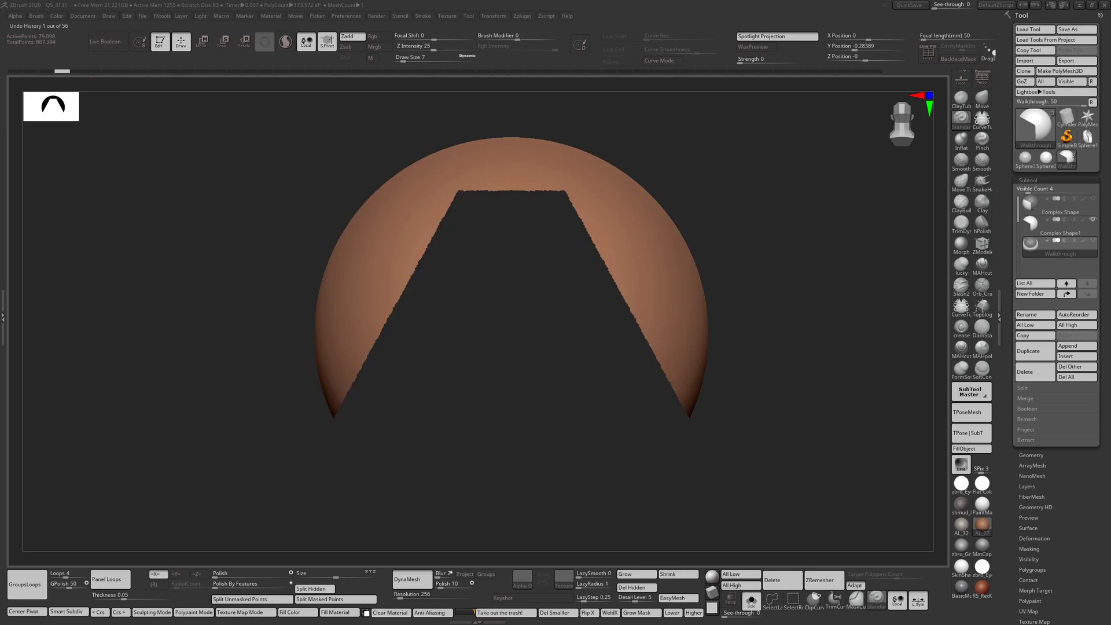
pyautogui.moveTo(140, 71); pyautogui.dragTo(172, 71)
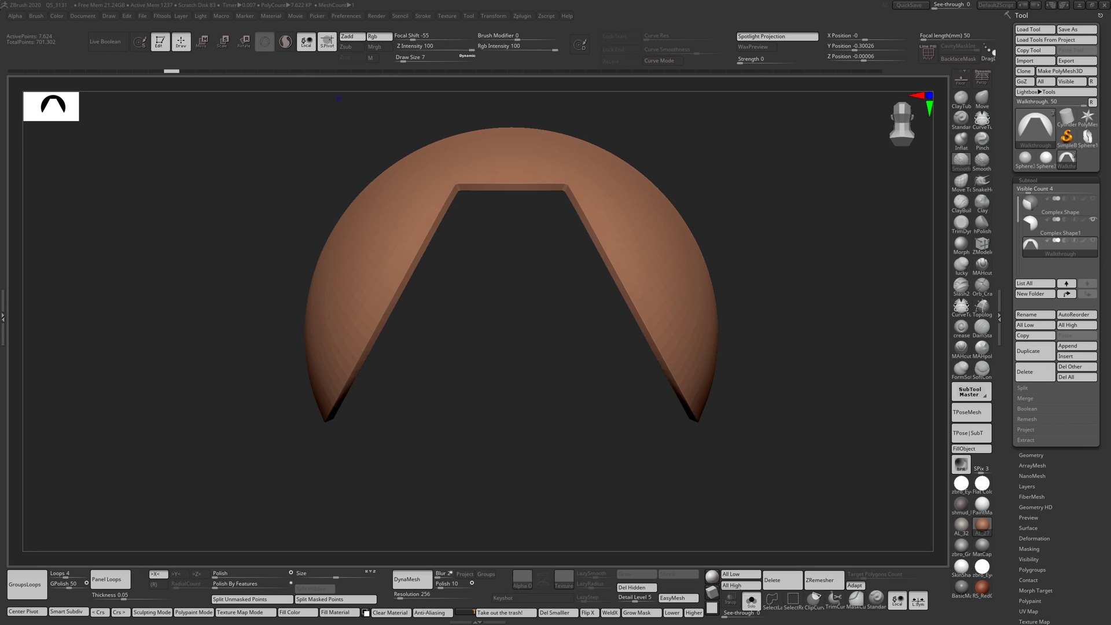
# Turn on the polyframe and examine the polygroups along the edges and corners of the shell's opening.
pyautogui.hotkey('shift', 'f')
pyautogui.moveTo(365, 178); pyautogui.dragTo(390, 142)
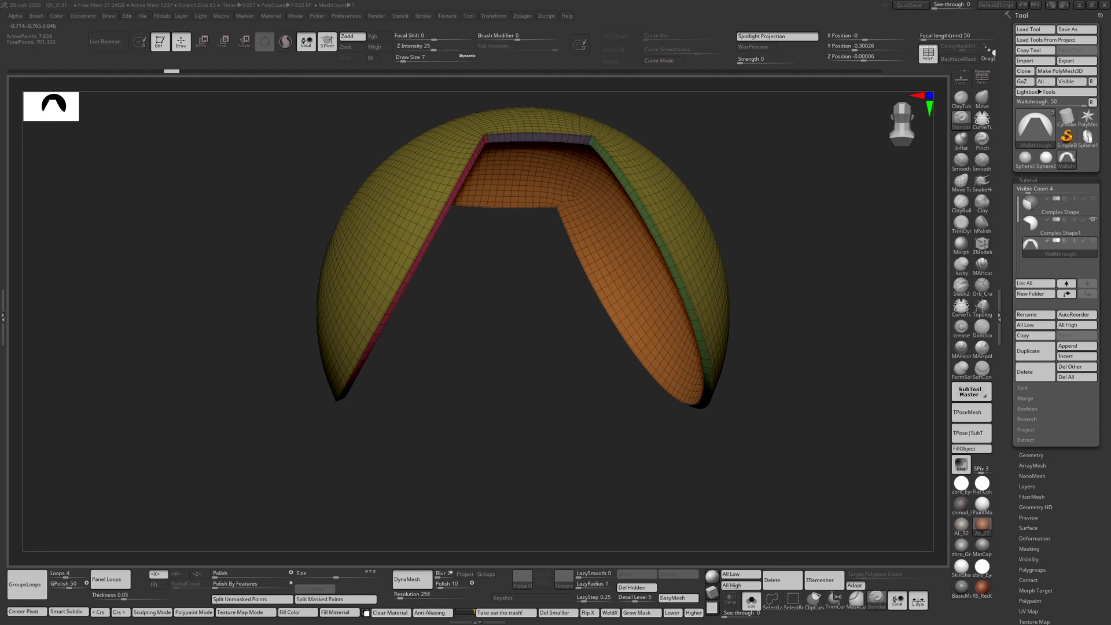
pyautogui.keyDown('alt'); pyautogui.moveTo(613, 87); pyautogui.dragTo(603, 214); pyautogui.keyUp('alt')
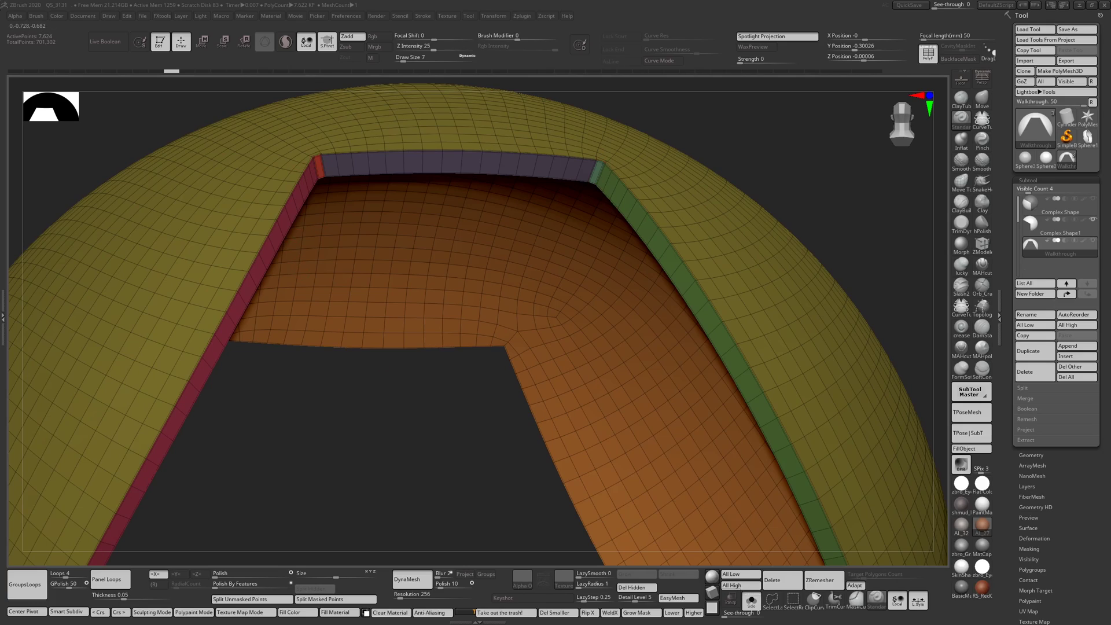
pyautogui.moveTo(381, 451); pyautogui.dragTo(411, 416)
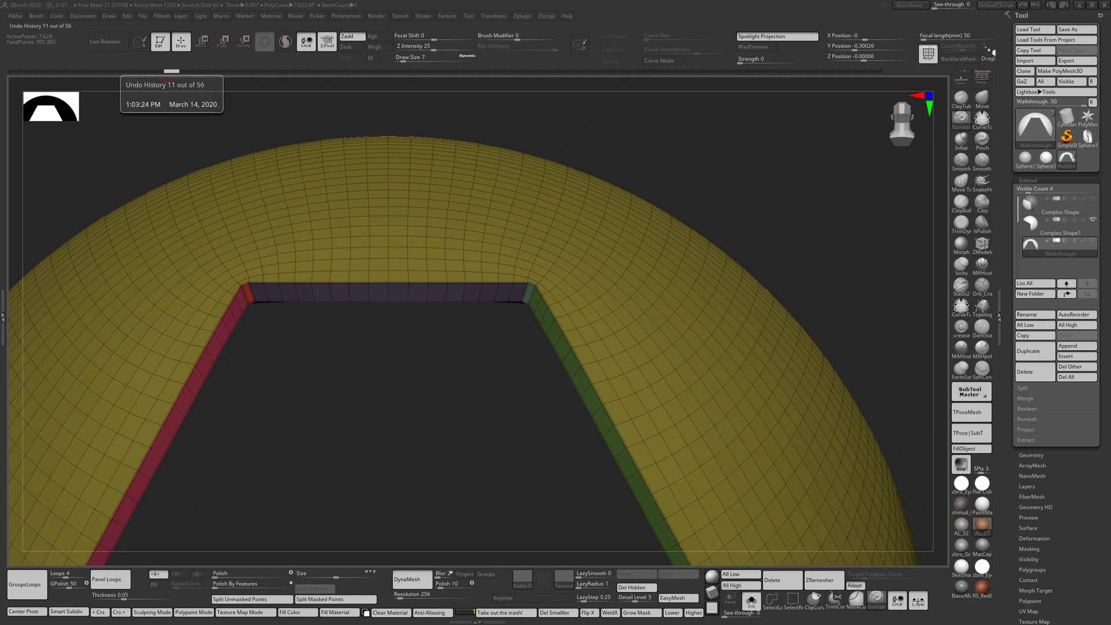
# Replay the history states that isolate and regroup the two side strips, up to the full shell's return.
pyautogui.hotkey('ctrl', 'shift', 'z')
pyautogui.hotkey('ctrl', 'shift', 'z')
pyautogui.hotkey('ctrl', 'shift', 'z')
pyautogui.hotkey('ctrl', 'z')
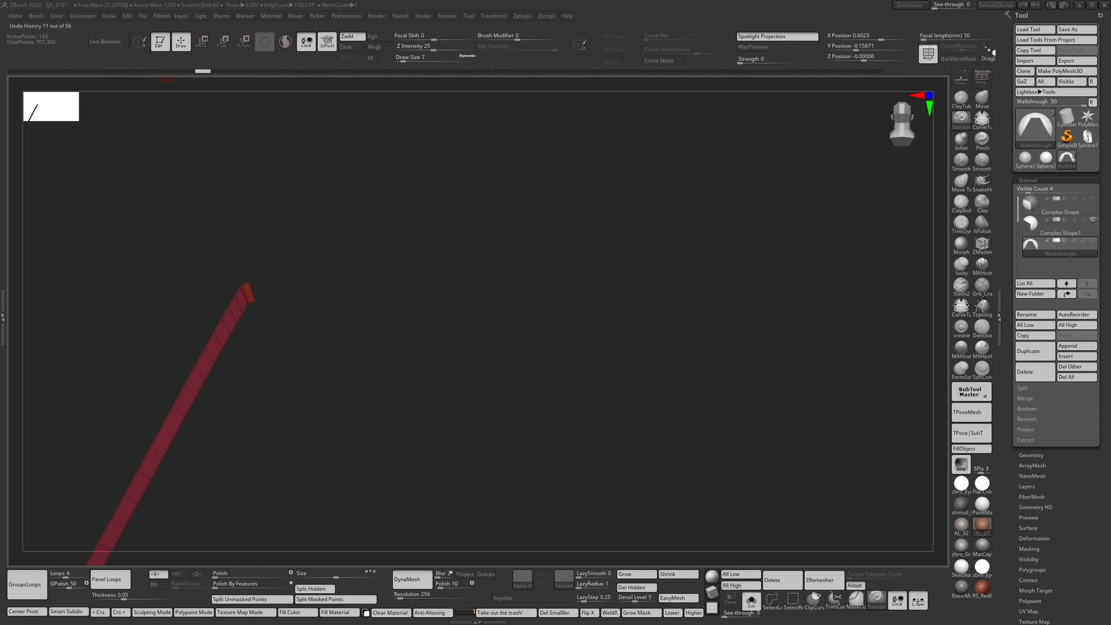
pyautogui.click(219, 71)
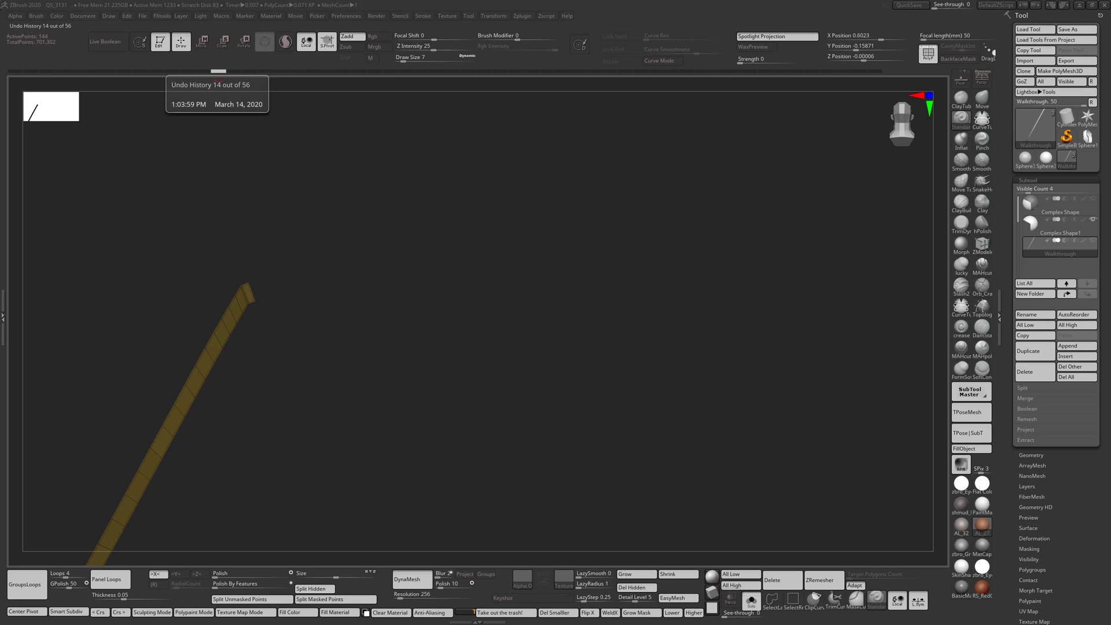
pyautogui.hotkey('ctrl', 'z')
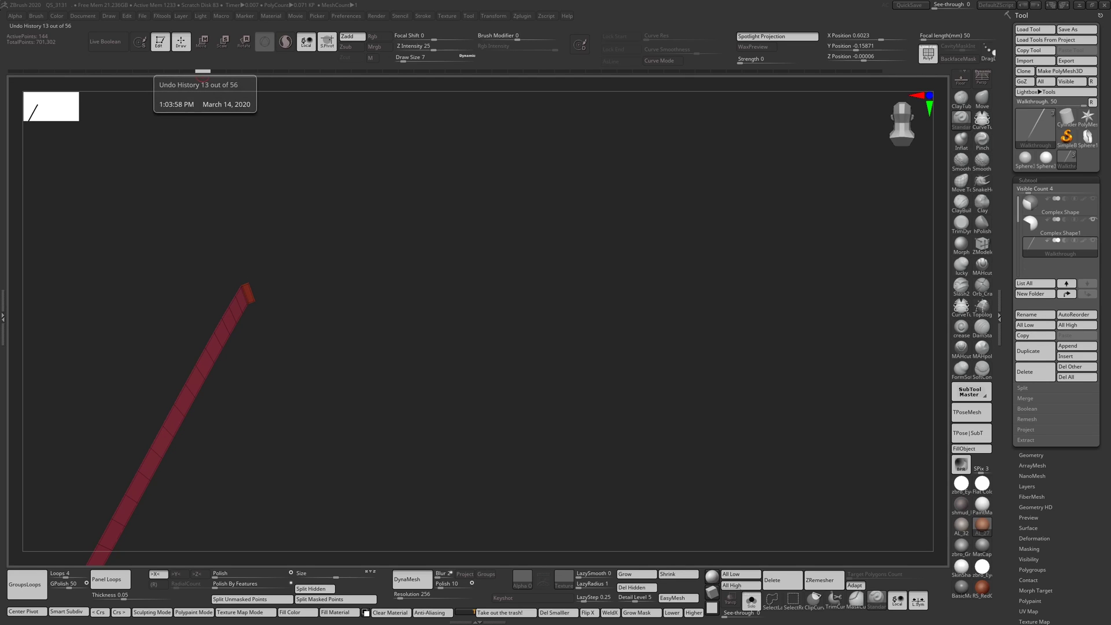
pyautogui.hotkey('ctrl', 'shift', 'z')
pyautogui.hotkey('ctrl', 'shift', 'z')
pyautogui.hotkey('ctrl', 'shift', 'z')
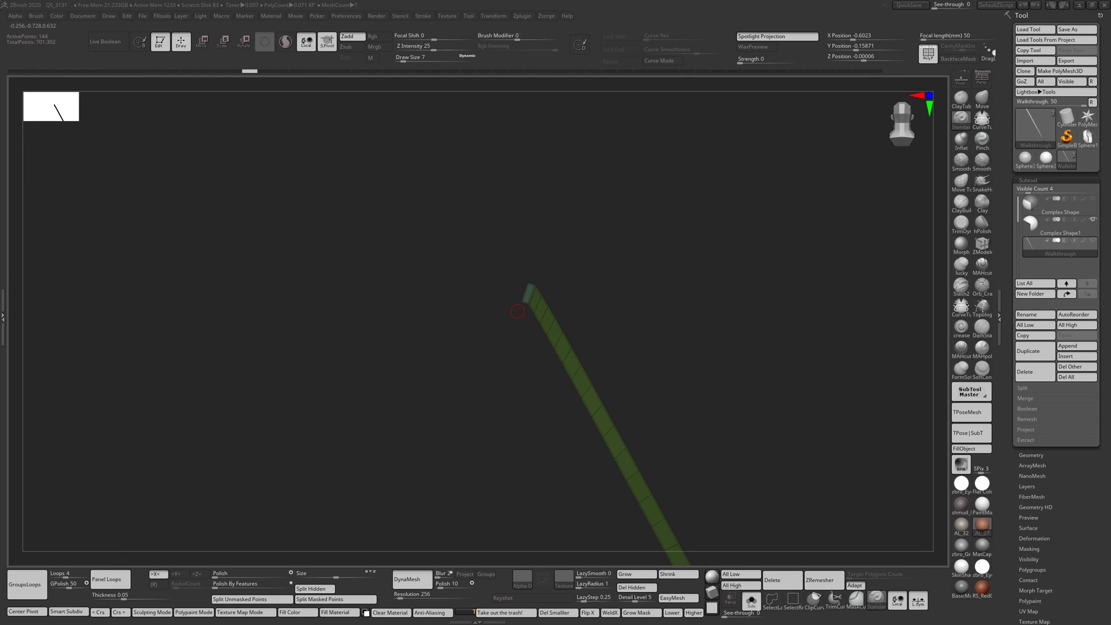
pyautogui.hotkey('ctrl', 'shift', 'z')
pyautogui.hotkey('ctrl', 'shift', 'z')
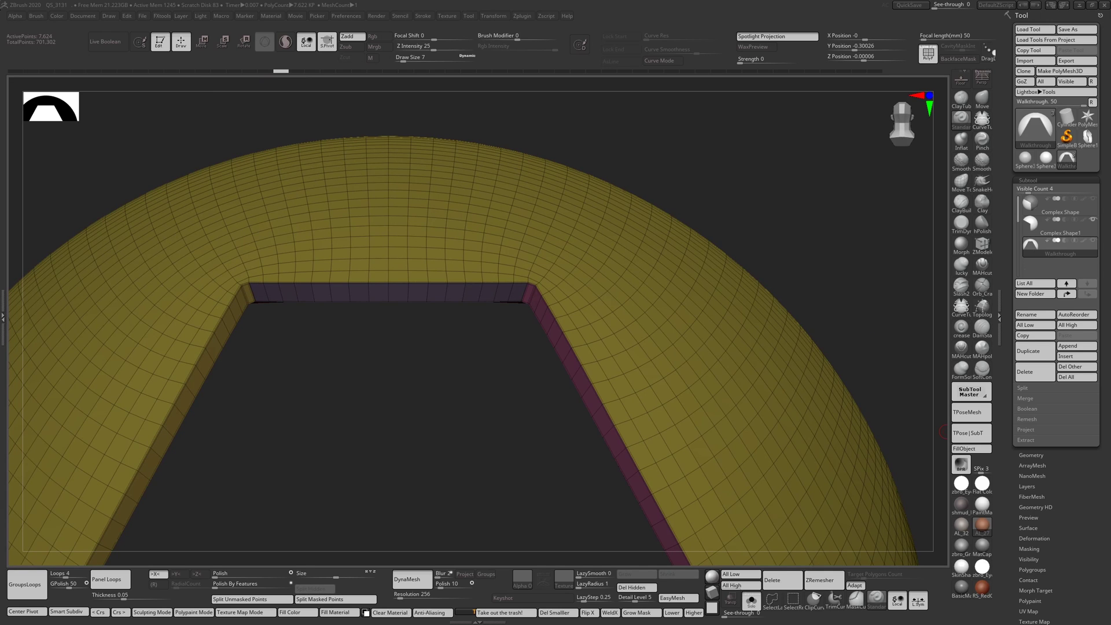
# Bring up the EaZyREMESH controls and advance the undo history to the shell's lower-density remeshed state.
pyautogui.moveTo(1008, 556); pyautogui.dragTo(1007, 34)
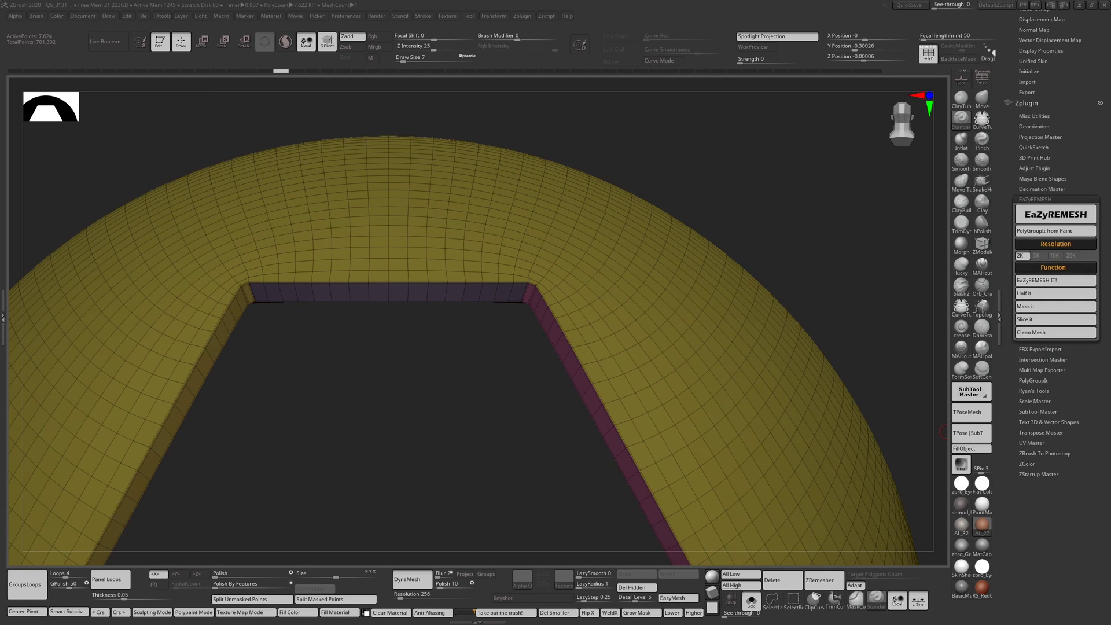
pyautogui.hotkey('ctrl', 'shift', 'z')
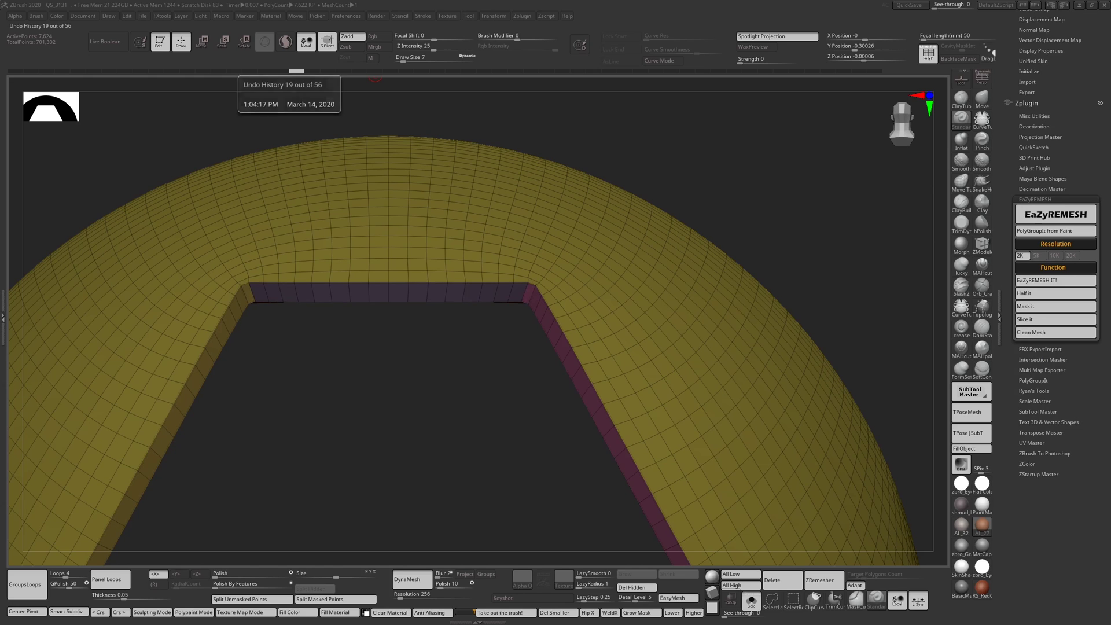
pyautogui.moveTo(296, 71); pyautogui.dragTo(343, 71)
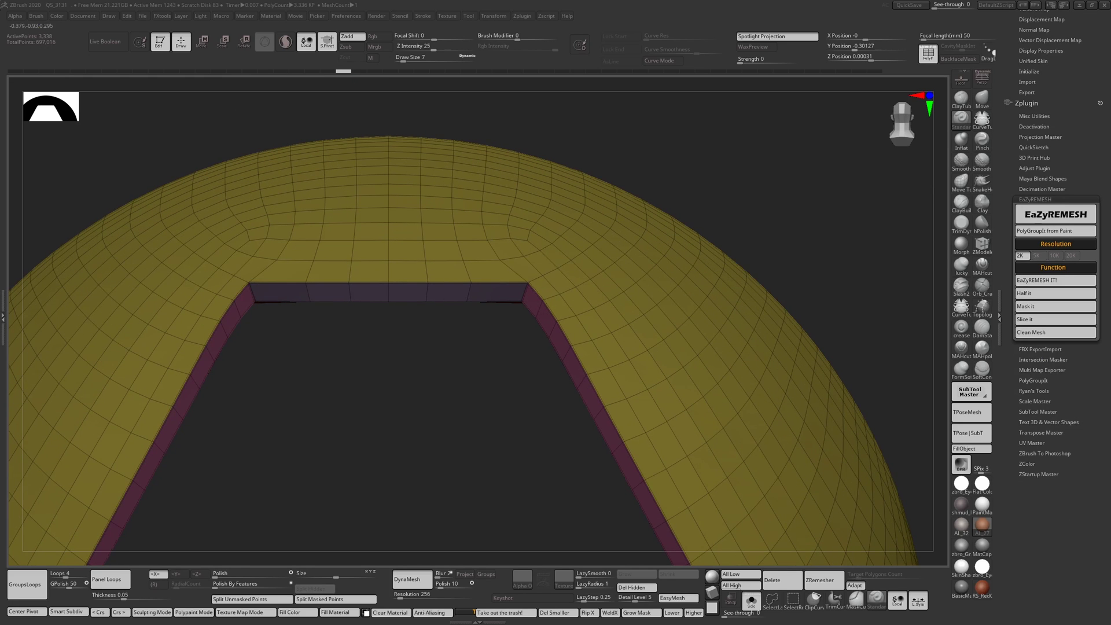
# Examine the lower-density shell's edge flow around the corners and sides of the opening.
pyautogui.moveTo(584, 197); pyautogui.dragTo(645, 215, button='right')
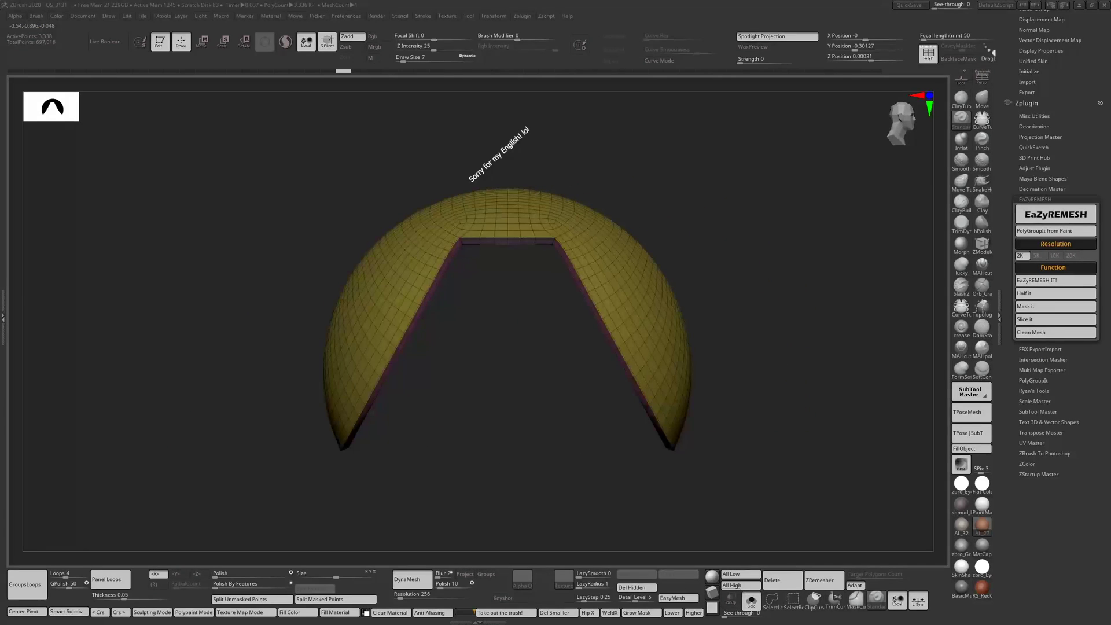
pyautogui.moveTo(569, 220); pyautogui.dragTo(755, 288, button='right')
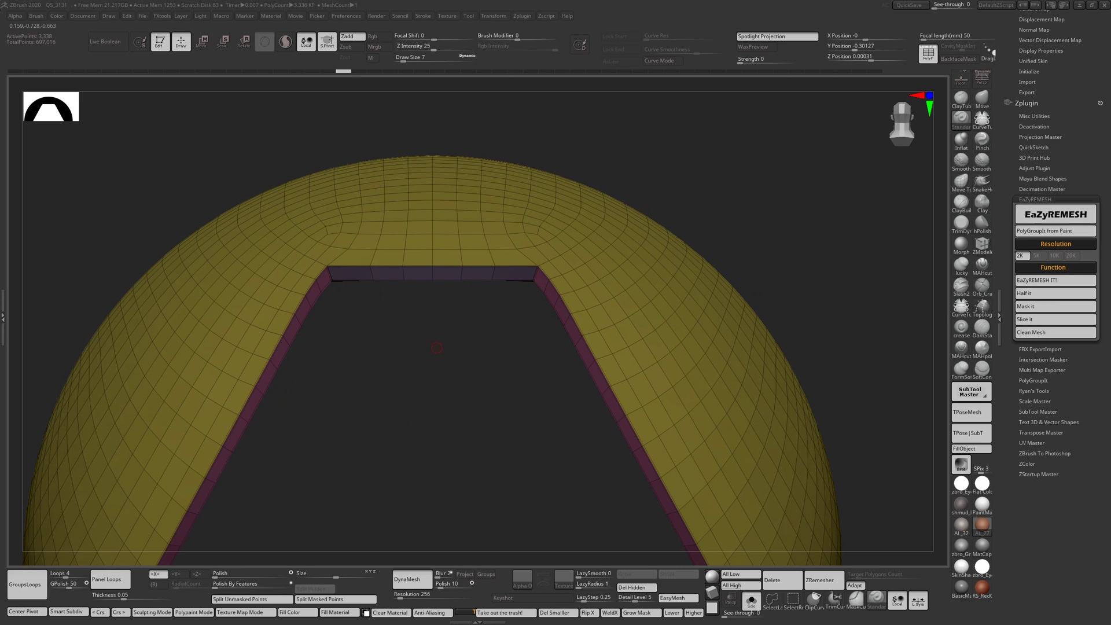
pyautogui.moveTo(437, 348); pyautogui.dragTo(695, 363)
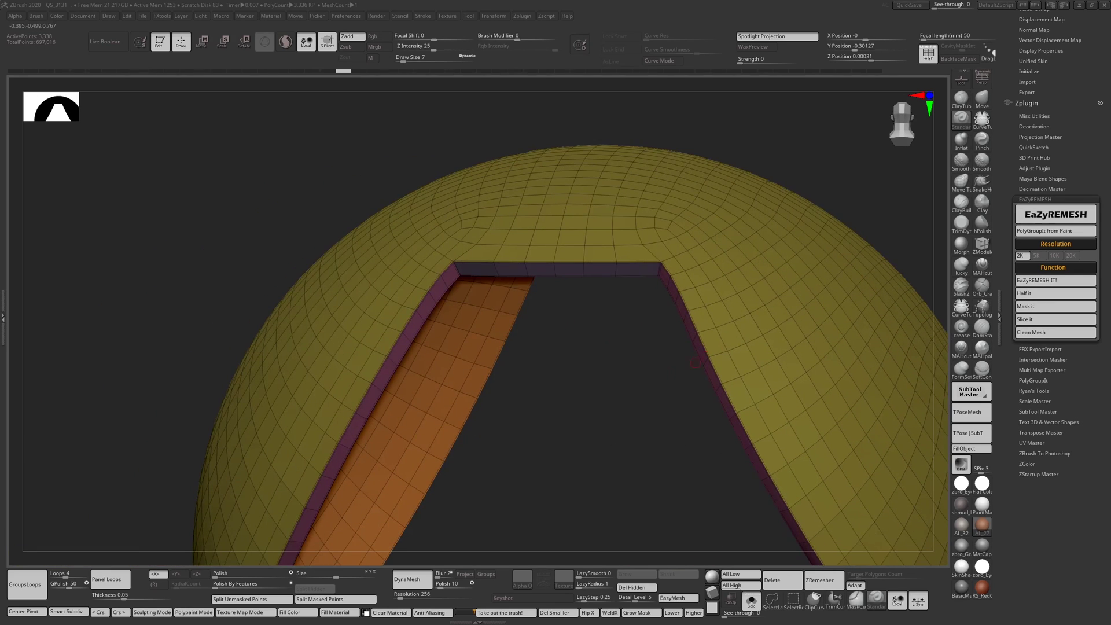
pyautogui.moveTo(586, 388); pyautogui.dragTo(598, 354)
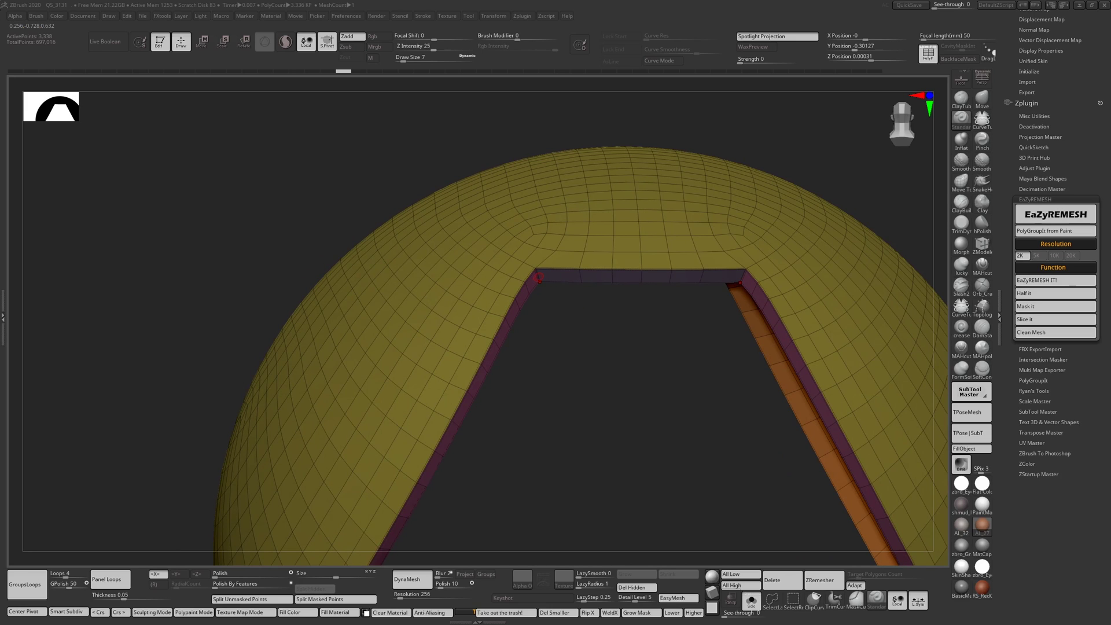
# Advance the undo history to the lower-density shell with an inset polygroup band around its opening, and inspect it from the side.
pyautogui.hotkey('ctrl', 'shift')
pyautogui.keyDown('ctrl'); pyautogui.moveTo(726, 371); pyautogui.dragTo(732, 257, button='right'); pyautogui.keyUp('ctrl')
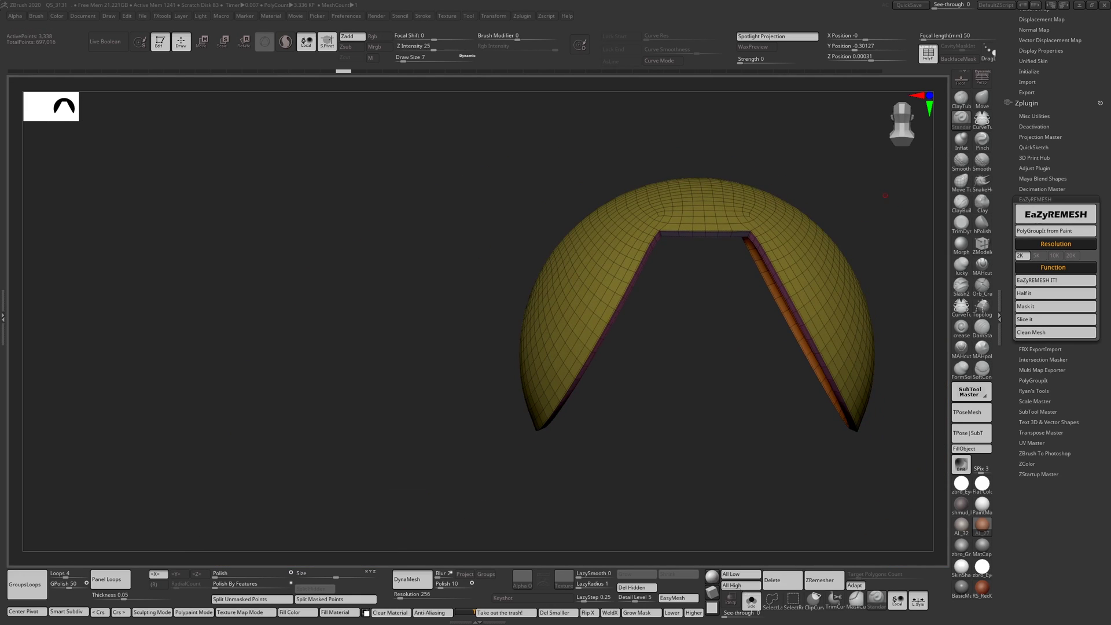
pyautogui.keyDown('alt'); pyautogui.moveTo(885, 195); pyautogui.dragTo(743, 219, button='right'); pyautogui.keyUp('alt')
pyautogui.moveTo(657, 246); pyautogui.dragTo(553, 252, button='right')
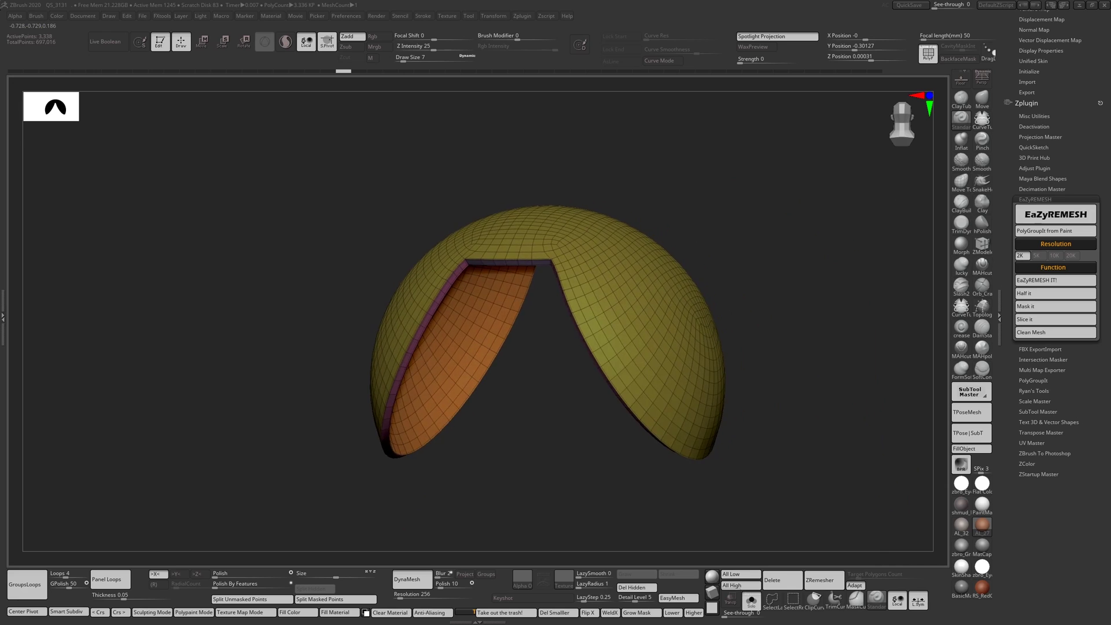
pyautogui.keyDown('ctrl'); pyautogui.moveTo(746, 324); pyautogui.dragTo(823, 268, button='right'); pyautogui.keyUp('ctrl')
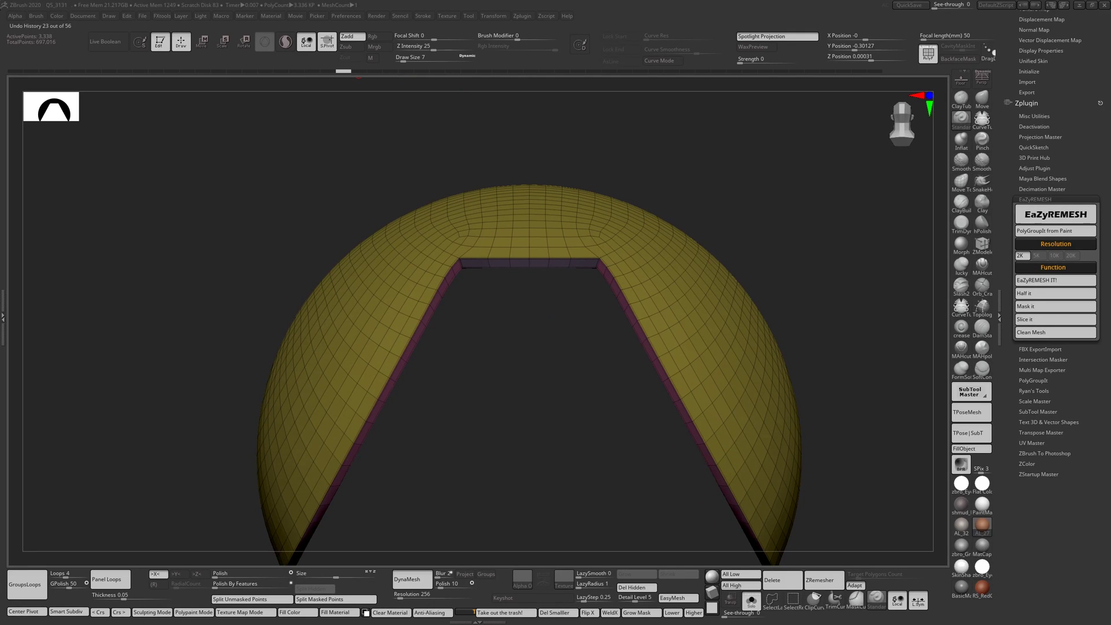
pyautogui.click(359, 72)
pyautogui.click(375, 71)
pyautogui.moveTo(375, 71); pyautogui.dragTo(639, 71)
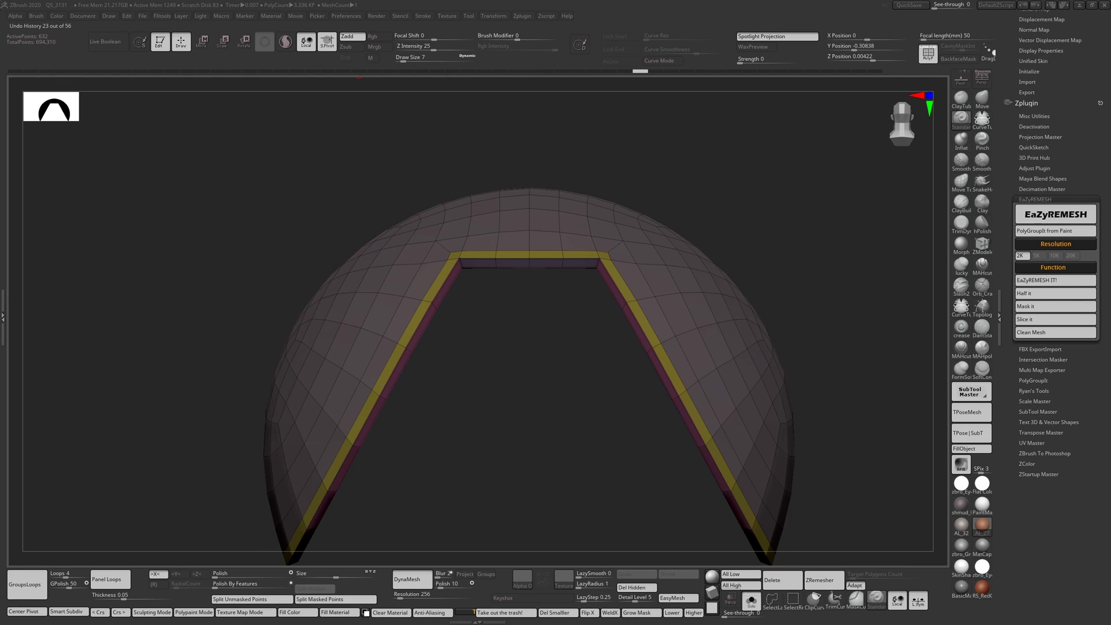
pyautogui.moveTo(769, 231); pyautogui.dragTo(643, 318)
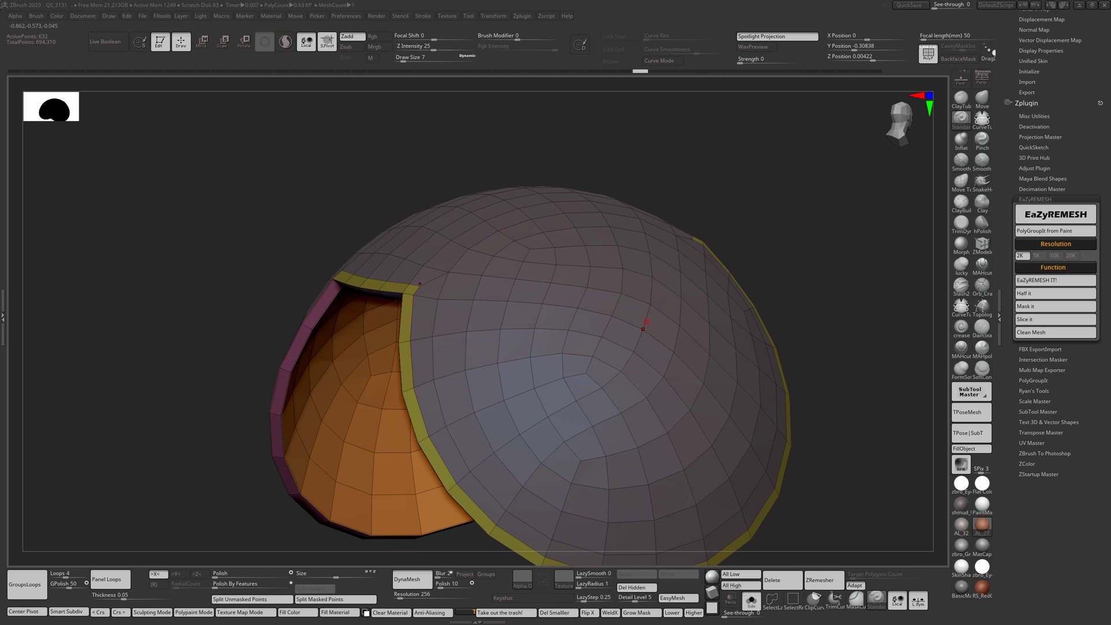
# Switch to the ZModeler brush and set its polygon action to Inset with the Polygroup All target.
pyautogui.press('b')
pyautogui.press('z')
pyautogui.press('m')
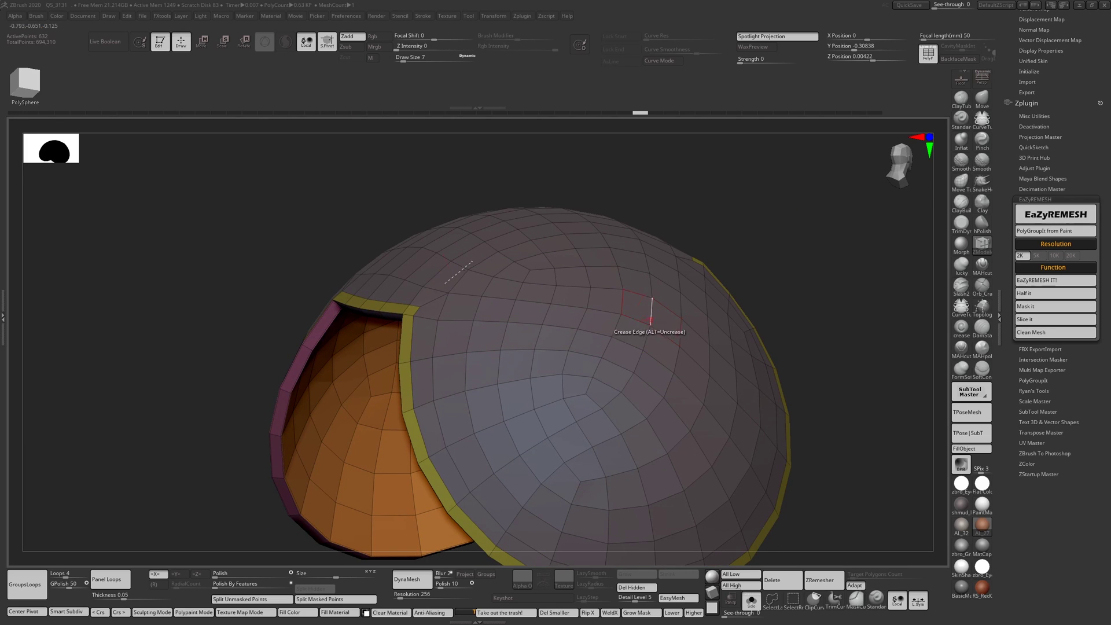
pyautogui.rightClick(638, 304)
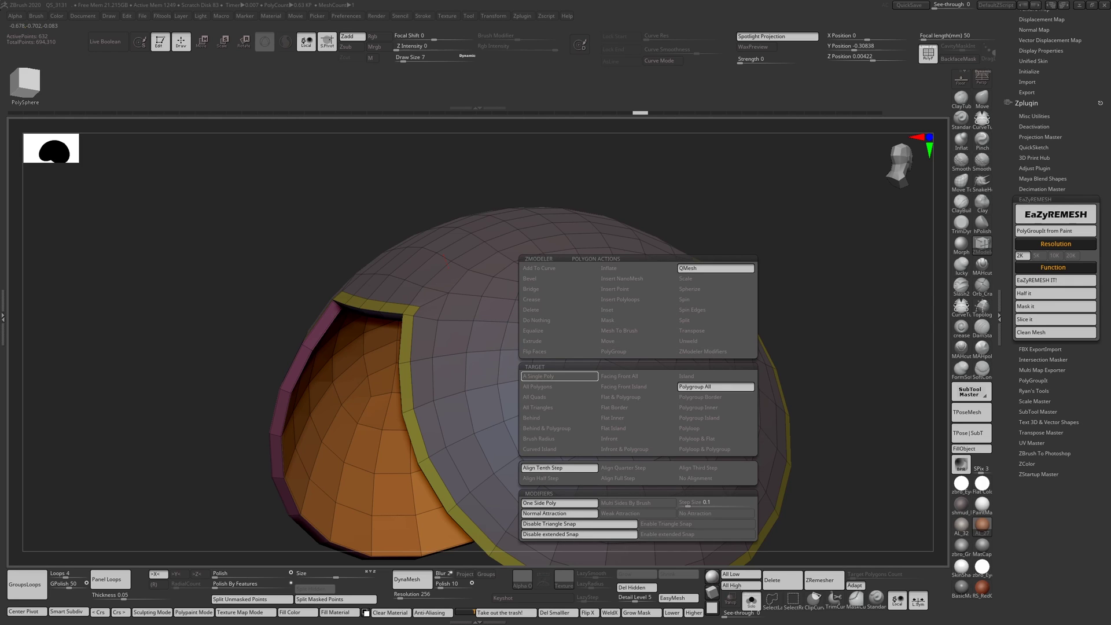
pyautogui.click(631, 310)
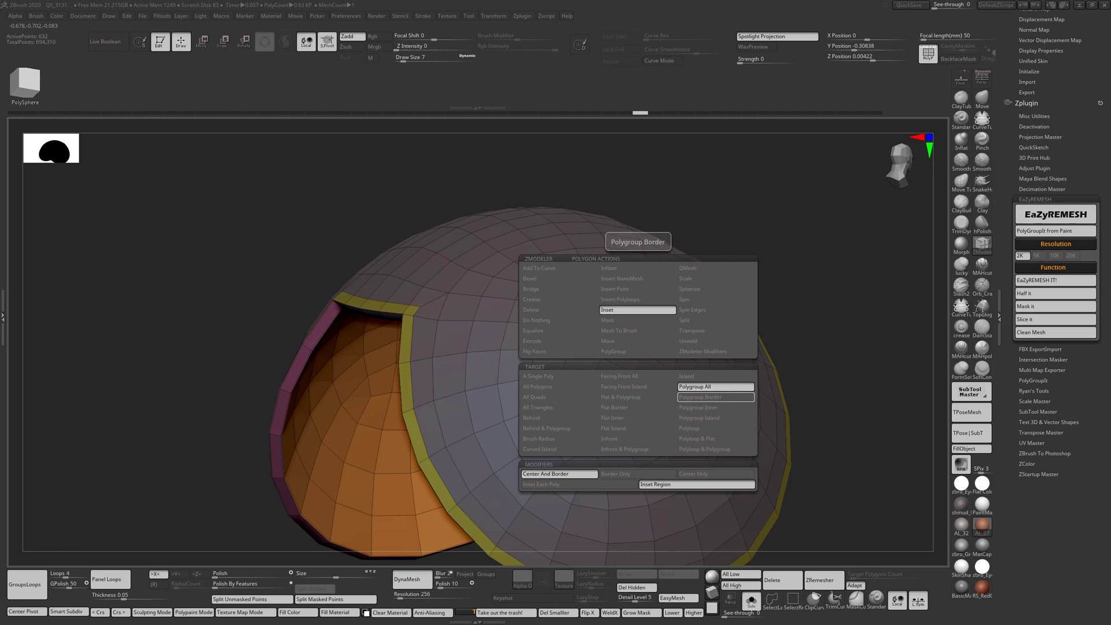
pyautogui.click(636, 473)
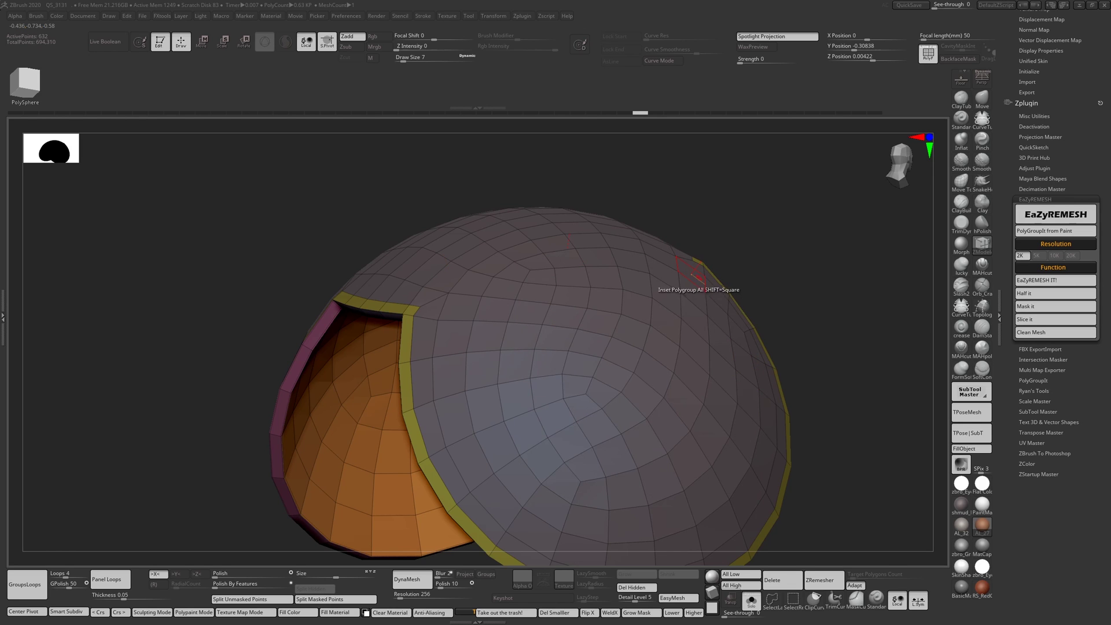
# Replay the history states that stitch the extra points at the corners of the shell's inset border.
pyautogui.moveTo(891, 232); pyautogui.dragTo(846, 255)
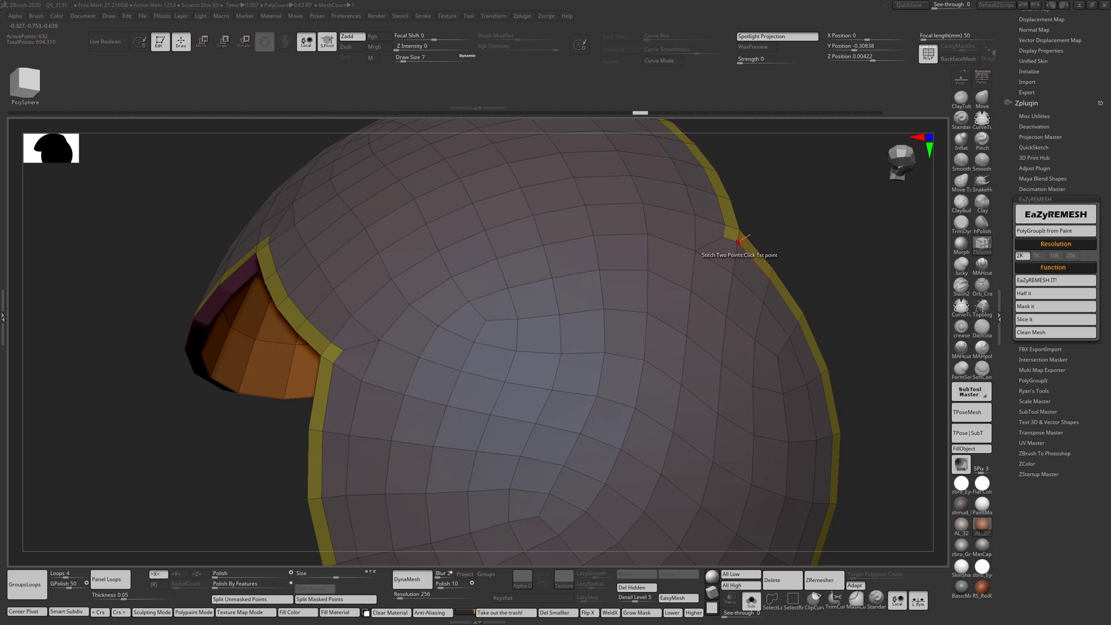
pyautogui.press('space')
pyautogui.hotkey('ctrl', 'shift', 'z')
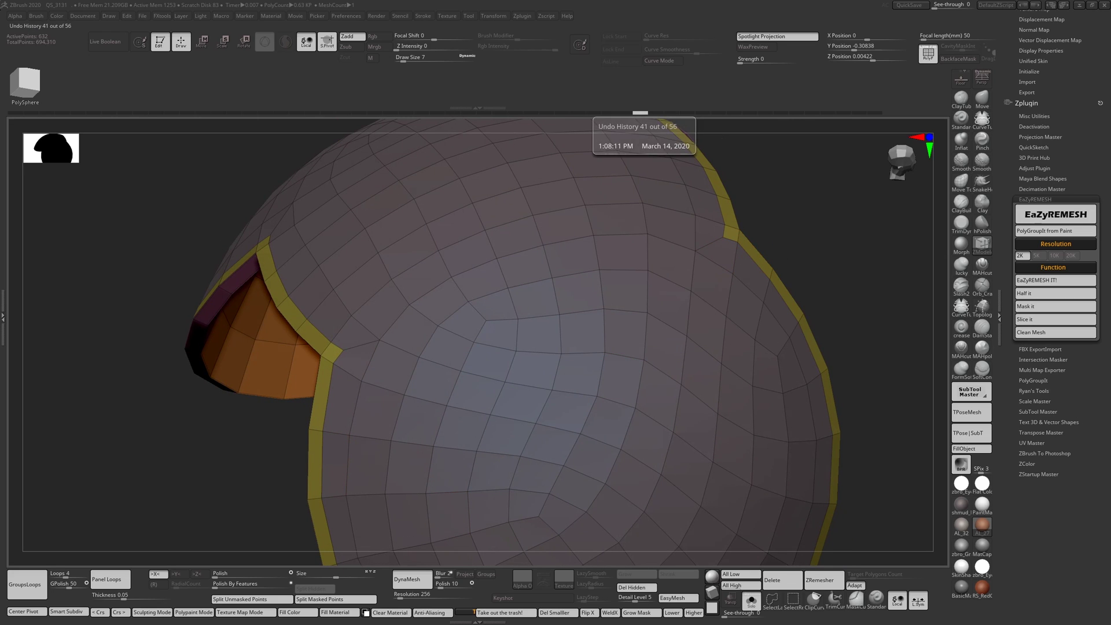
pyautogui.hotkey('ctrl', 'shift', 'z')
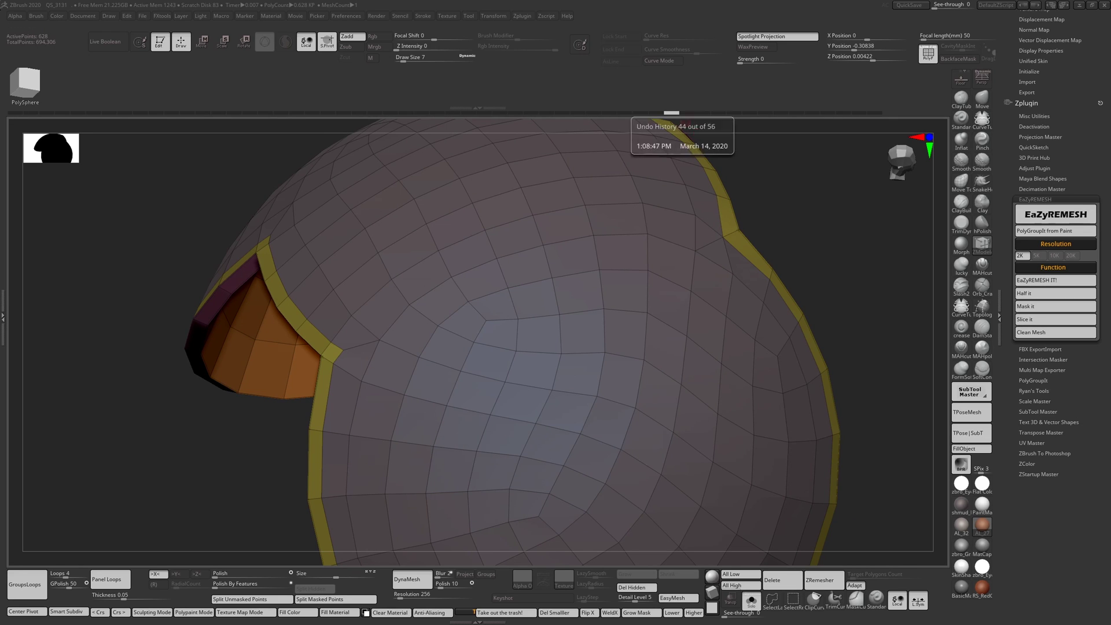
pyautogui.moveTo(798, 217); pyautogui.dragTo(906, 358)
pyautogui.hotkey('ctrl', 'shift', 'z')
pyautogui.hotkey('ctrl', 'shift', 'z')
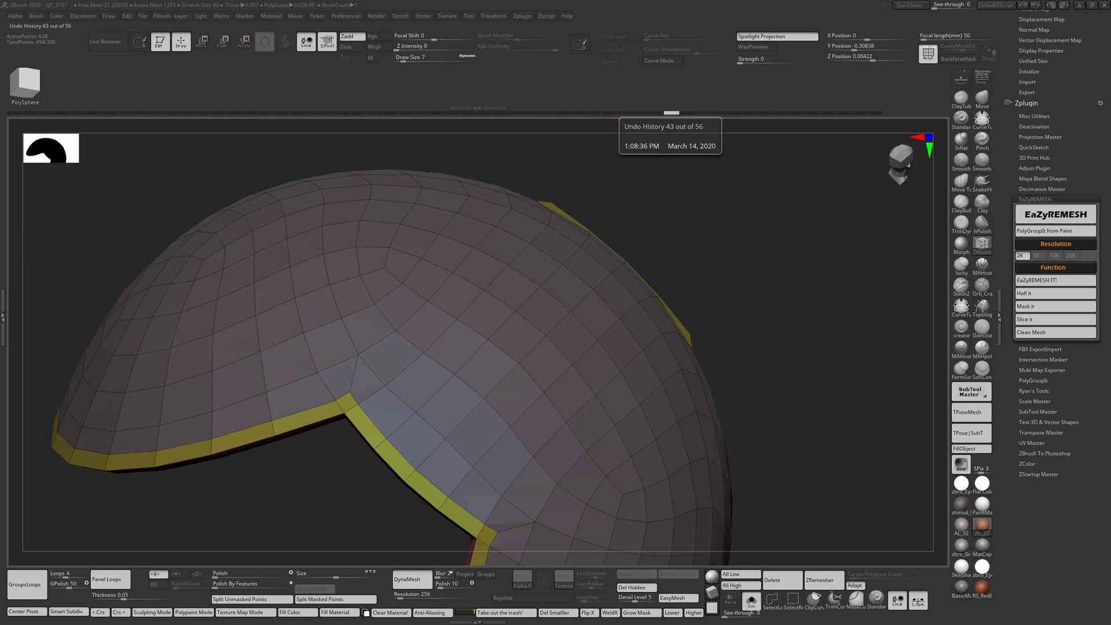
pyautogui.hotkey('ctrl', 'shift', 'z')
pyautogui.hotkey('ctrl', 'shift', 'z')
pyautogui.hotkey('ctrl', 'shift', 'z')
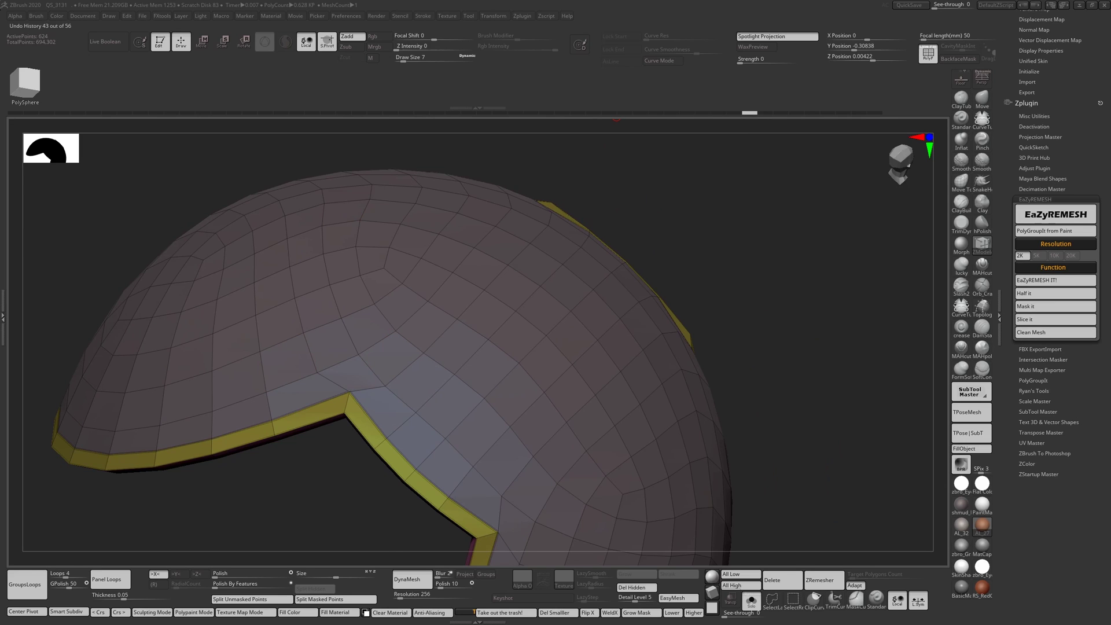
# Set the ZModeler polygon action to QMesh with the Polygroup All target.
pyautogui.press('space')
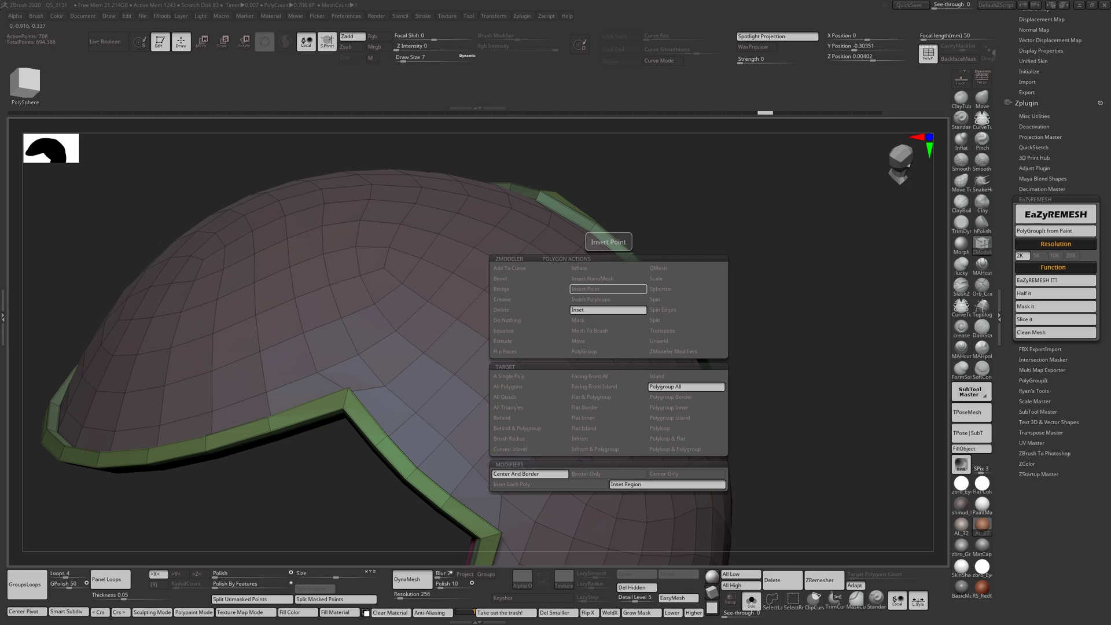
pyautogui.click(685, 268)
pyautogui.moveTo(771, 232); pyautogui.dragTo(746, 247)
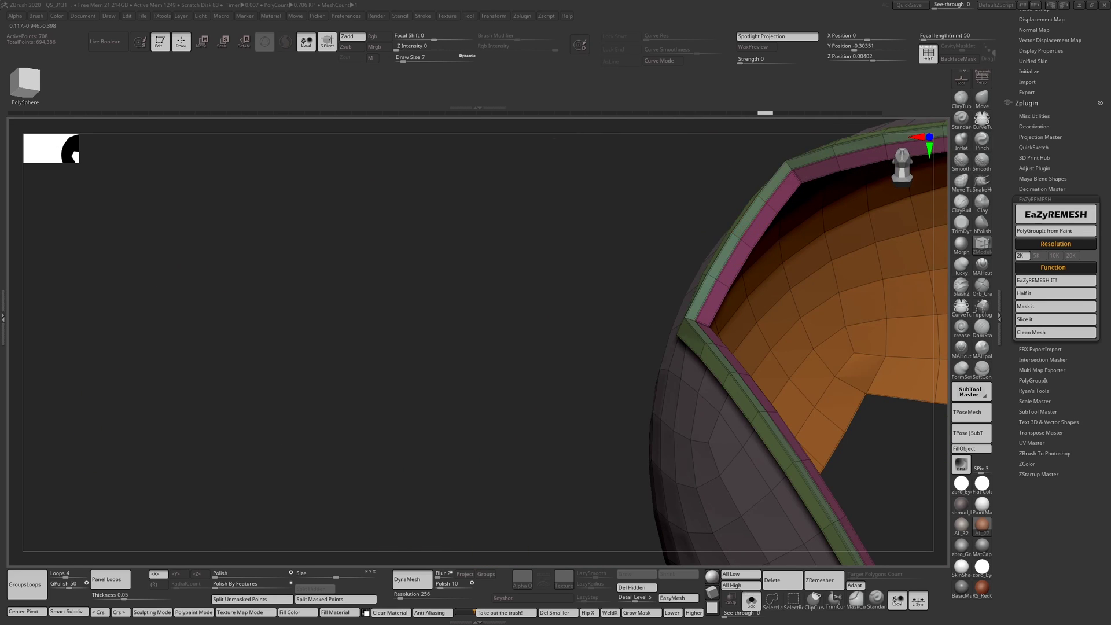
# Advance the undo history to the raised border with merged rim loops, and examine the shell's edge flow around it.
pyautogui.click(777, 113)
pyautogui.moveTo(780, 112); pyautogui.dragTo(842, 112)
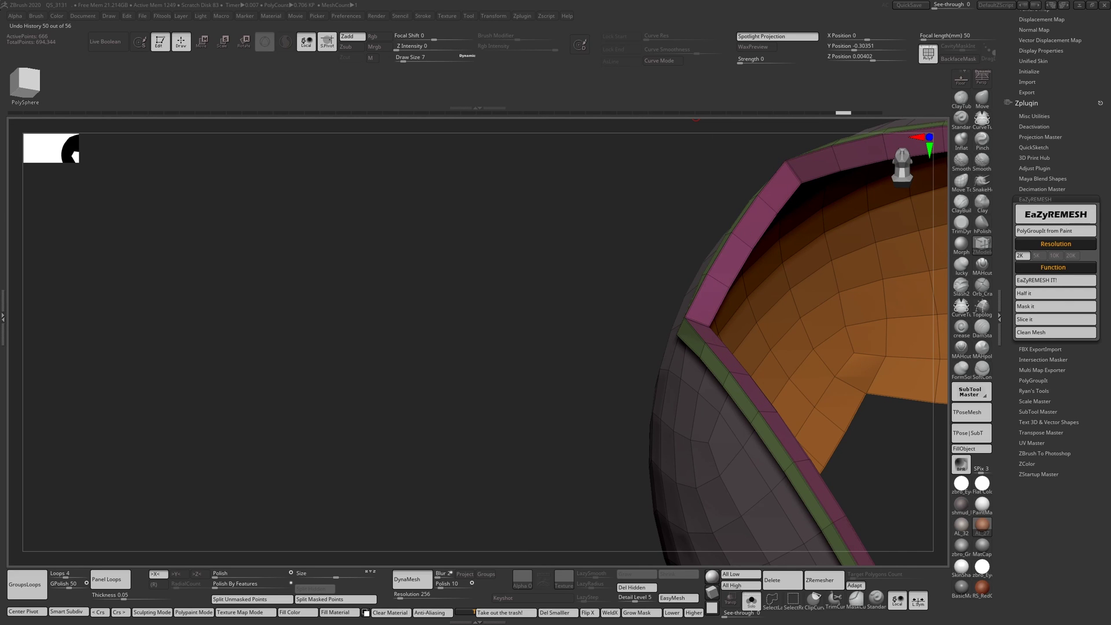
pyautogui.moveTo(492, 260); pyautogui.dragTo(555, 289, button='right')
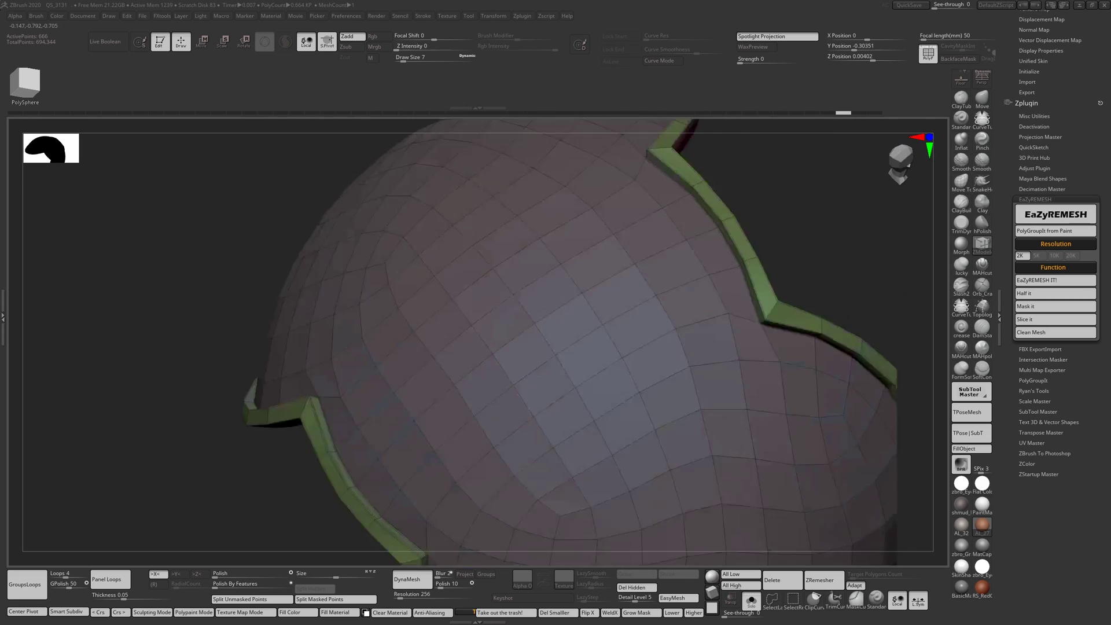
pyautogui.moveTo(694, 208); pyautogui.dragTo(679, 170, button='right')
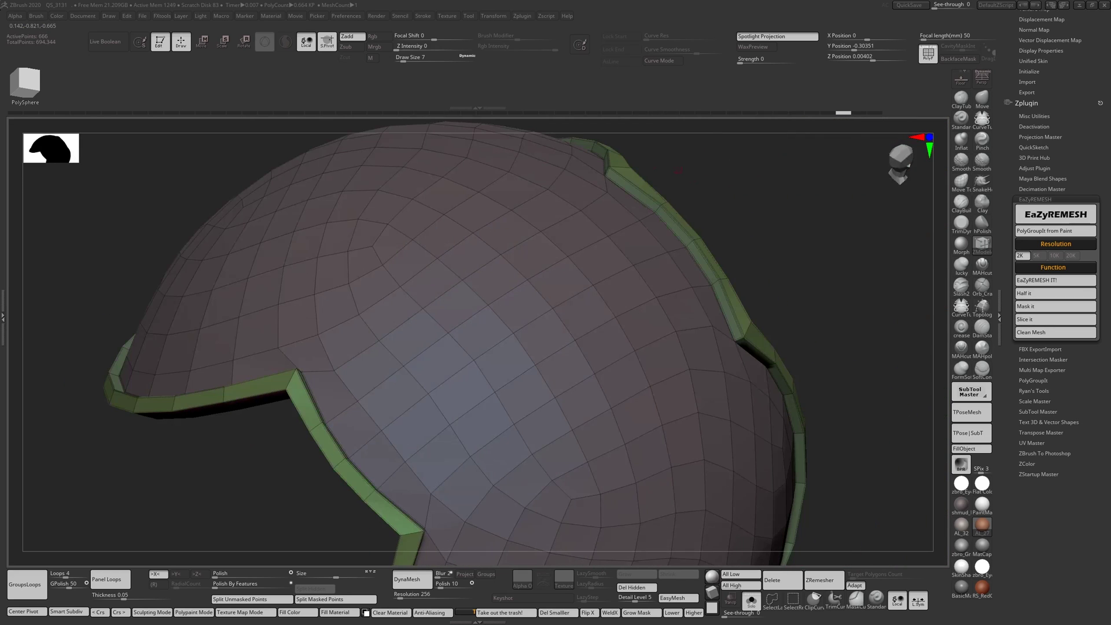
pyautogui.moveTo(800, 255); pyautogui.dragTo(746, 231, button='right')
pyautogui.keyDown('alt'); pyautogui.moveTo(815, 231); pyautogui.dragTo(757, 228, button='right'); pyautogui.keyUp('alt')
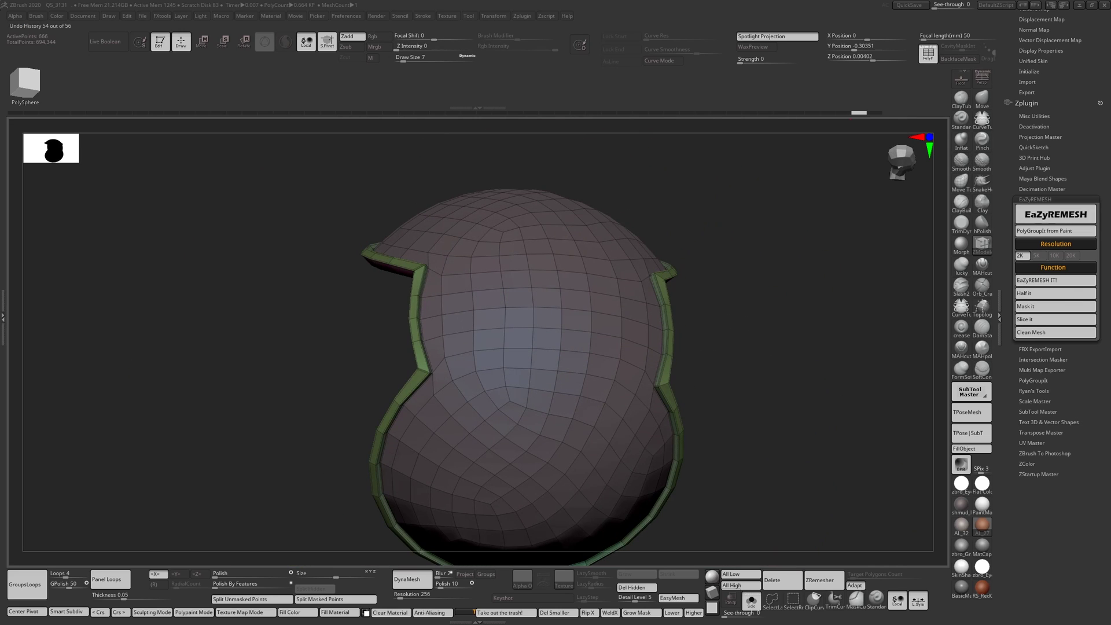
# Preview the bordered shell with dynamic subdivision on and the polyframe off.
pyautogui.moveTo(836, 191); pyautogui.dragTo(758, 403)
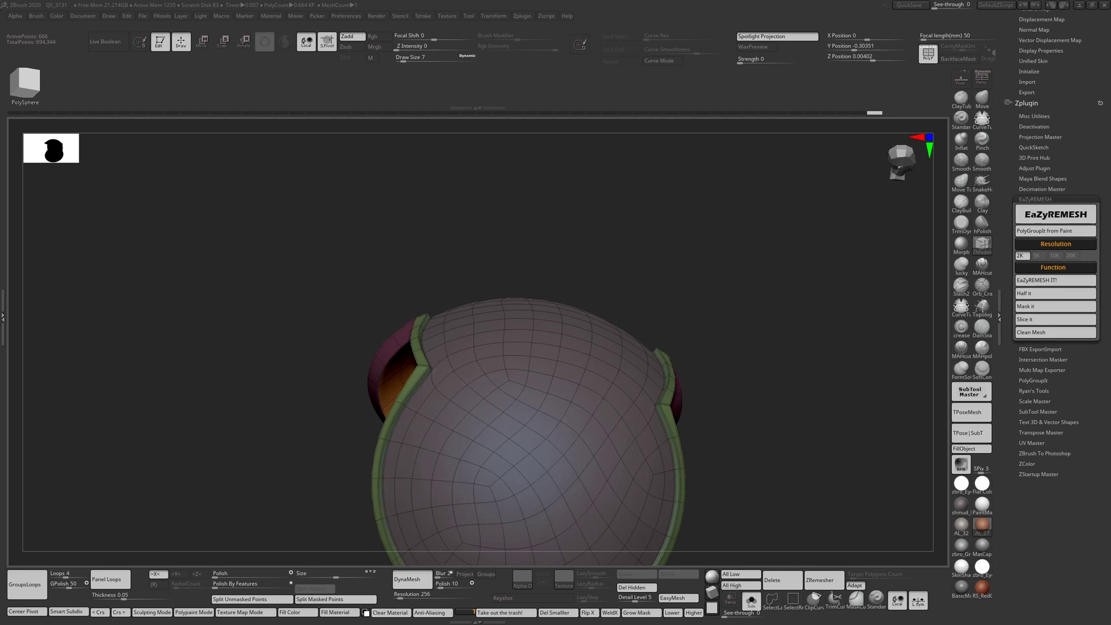
pyautogui.press('d')
pyautogui.hotkey('shift', 'f')
pyautogui.keyDown('alt'); pyautogui.moveTo(762, 401); pyautogui.dragTo(841, 177); pyautogui.keyUp('alt')
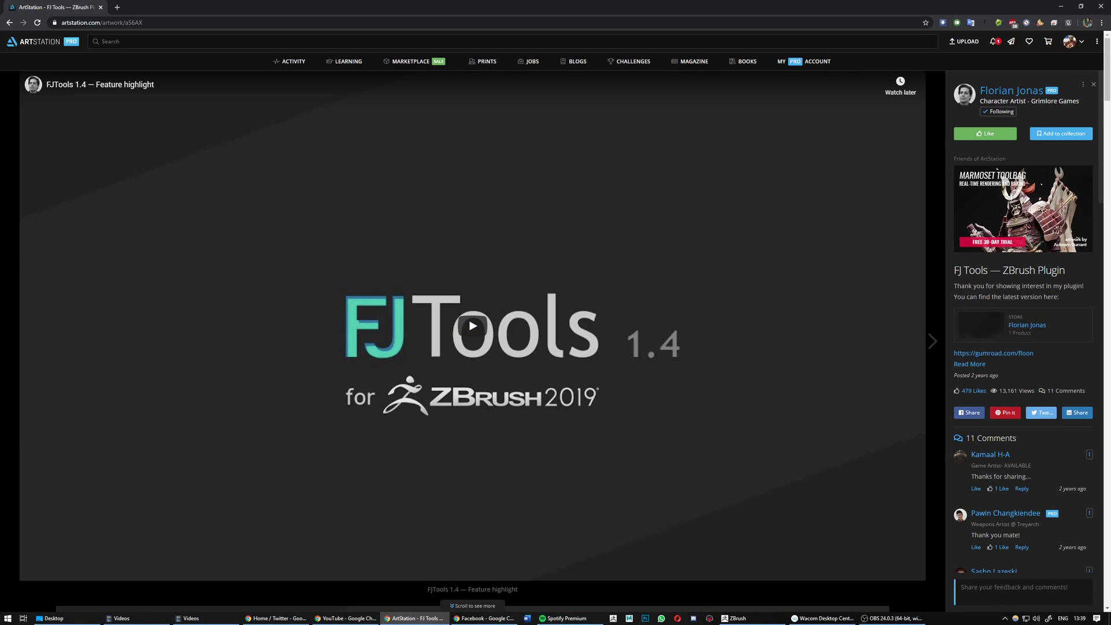
# Visit the FJ Tools author's ArtStation profile, skim the plugin post's feature overview, and return to ZBrush.
pyautogui.click(1011, 91)
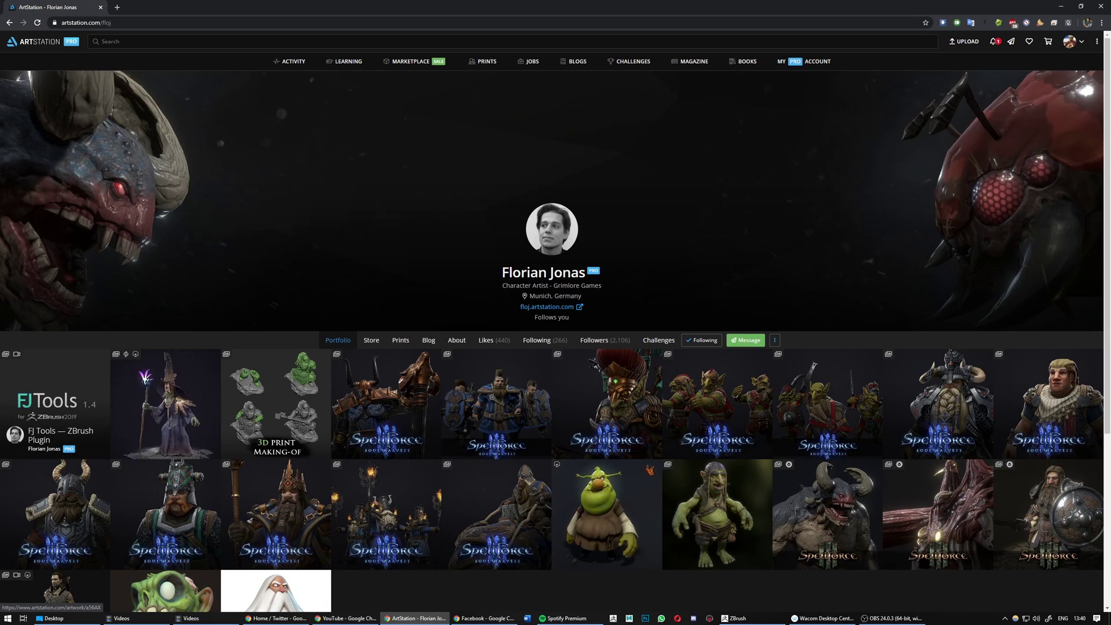
pyautogui.click(55, 405)
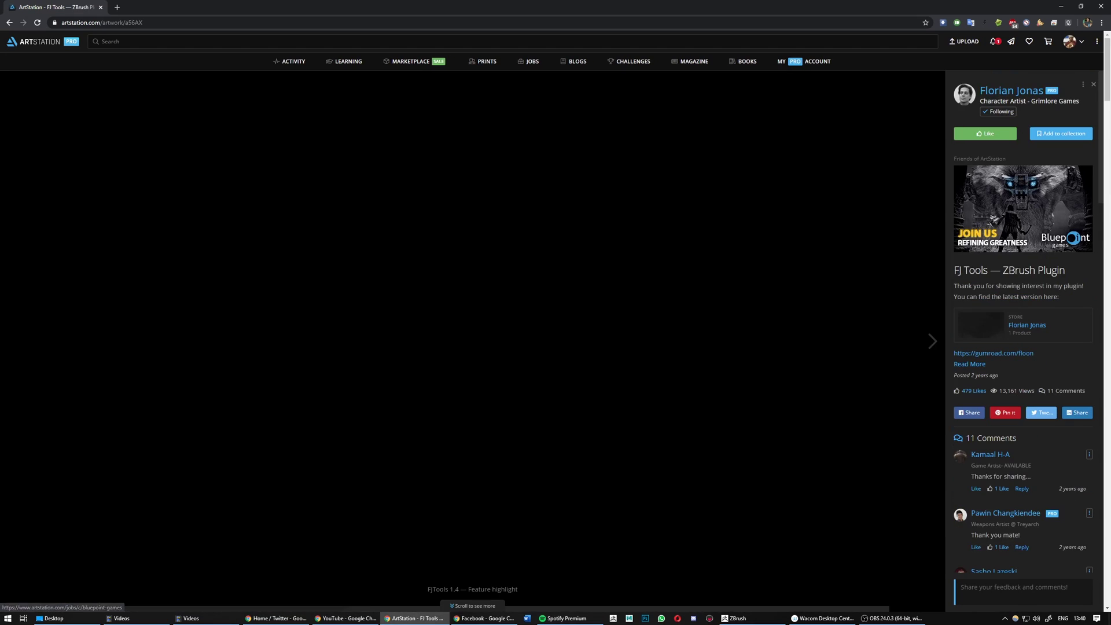
pyautogui.scroll(-9, 472, 341)
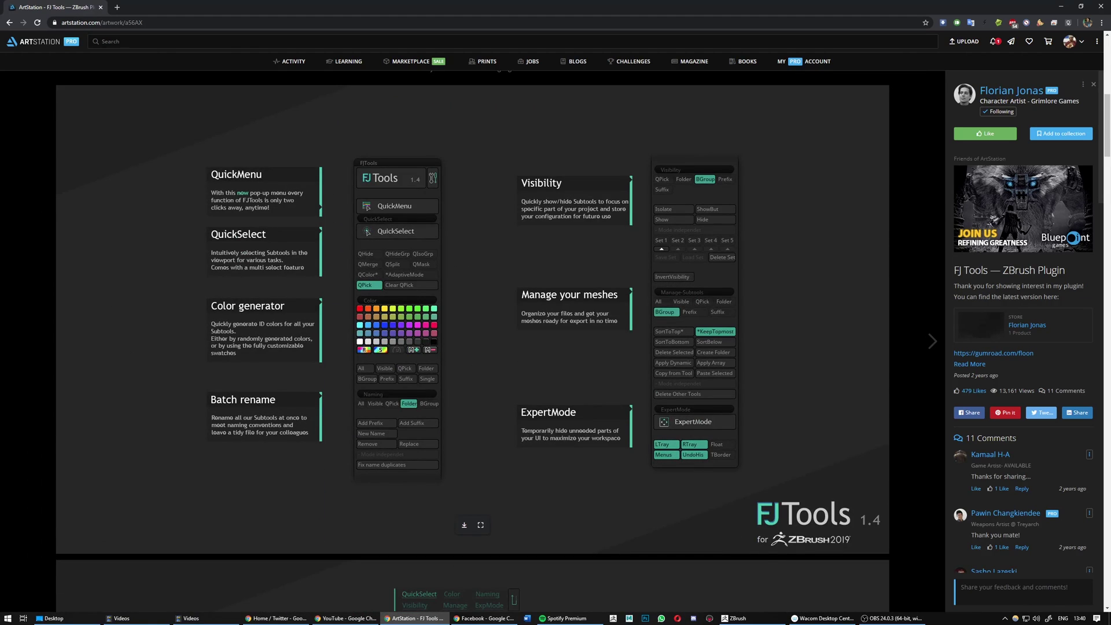
pyautogui.scroll(7, 472, 290)
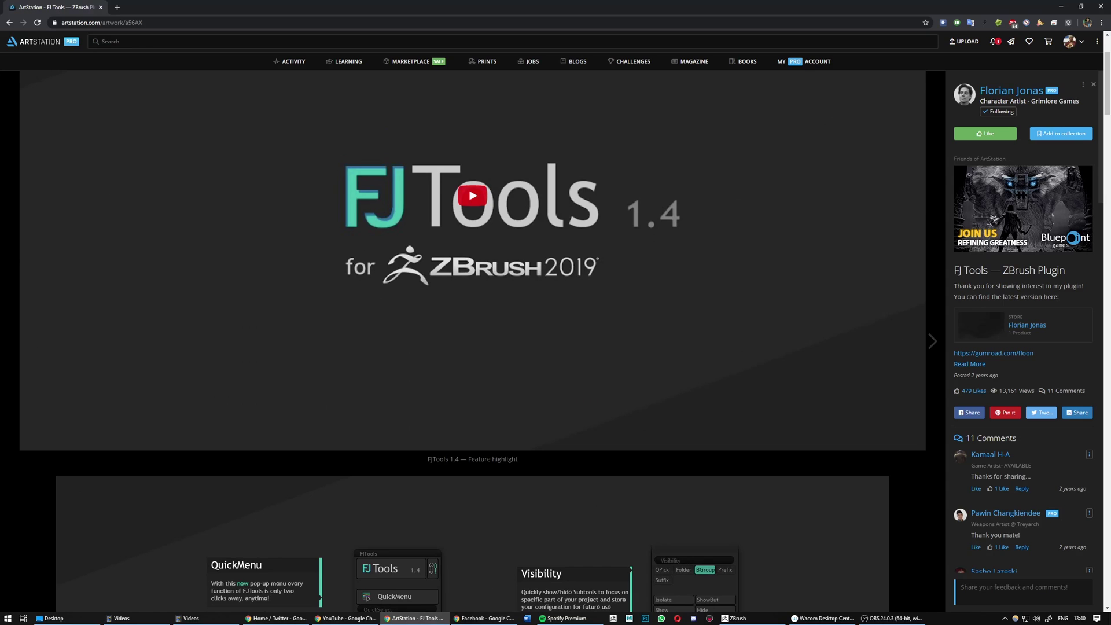
pyautogui.click(1060, 6)
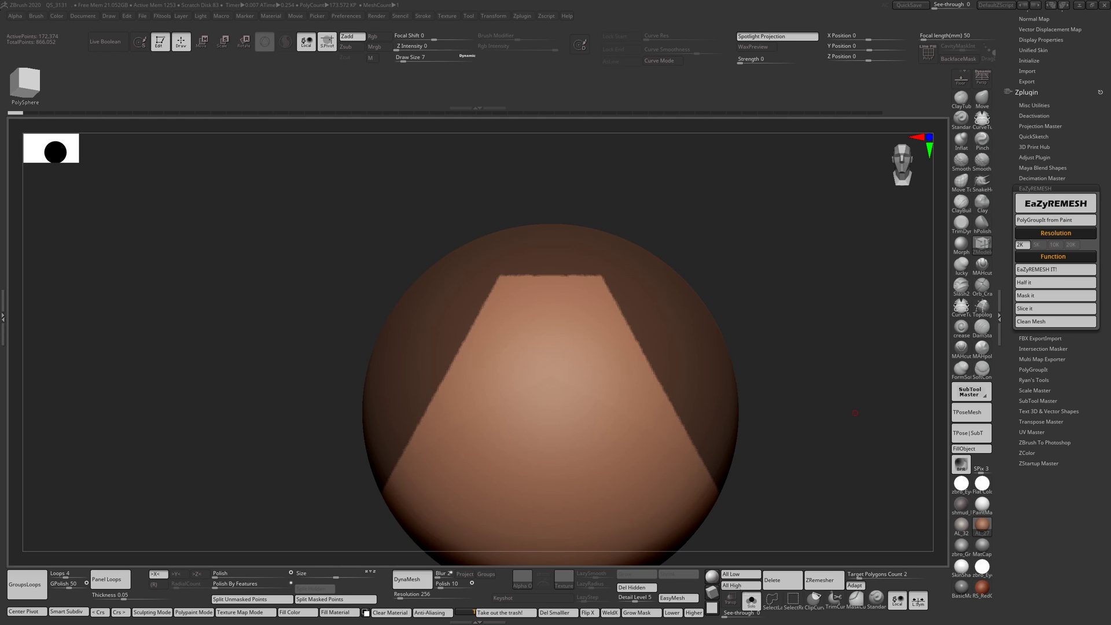
# Replay the undo history from the masked sphere to the finished shell with the raised border.
pyautogui.keyDown('alt'); pyautogui.moveTo(231, 347); pyautogui.dragTo(187, 287); pyautogui.keyUp('alt')
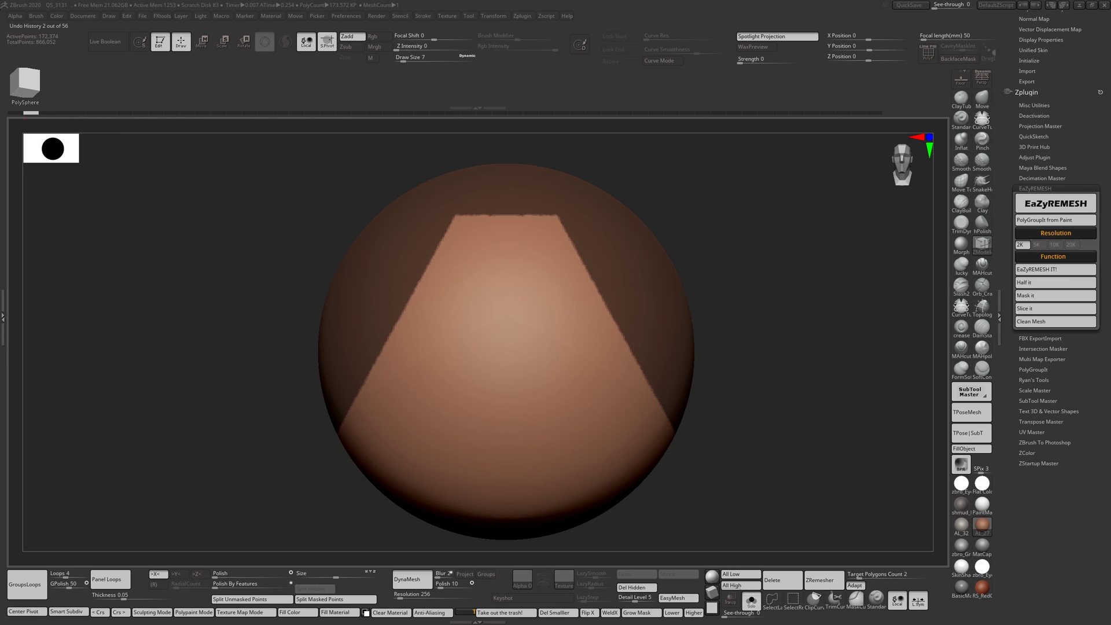
pyautogui.moveTo(29, 113); pyautogui.dragTo(577, 113)
pyautogui.hotkey('ctrl', 'shift', 'z')
pyautogui.hotkey('ctrl', 'shift', 'z')
pyautogui.hotkey('ctrl', 'shift', 'z')
pyautogui.hotkey('ctrl', 'shift', 'z')
pyautogui.hotkey('ctrl', 'shift', 'z')
pyautogui.hotkey('ctrl', 'shift', 'z')
pyautogui.hotkey('ctrl', 'shift', 'z')
pyautogui.hotkey('ctrl', 'shift', 'z')
pyautogui.hotkey('ctrl', 'shift', 'z')
pyautogui.hotkey('ctrl', 'shift', 'z')
pyautogui.hotkey('ctrl', 'shift', 'z')
pyautogui.hotkey('ctrl', 'shift', 'z')
pyautogui.hotkey('ctrl', 'shift', 'z')
pyautogui.hotkey('ctrl', 'shift', 'z')
pyautogui.hotkey('ctrl', 'shift', 'z')
pyautogui.hotkey('ctrl', 'shift', 'z')
pyautogui.hotkey('ctrl', 'shift', 'z')
pyautogui.hotkey('ctrl', 'shift', 'z')
pyautogui.hotkey('ctrl', 'shift', 'z')
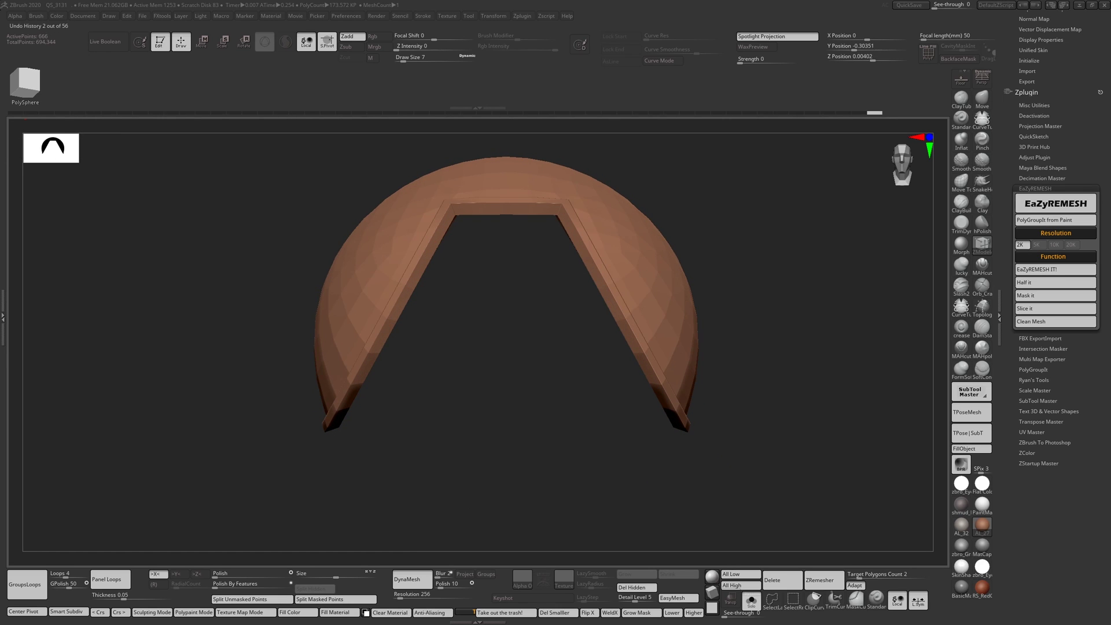
# Turn on the polyframe and dynamic subdivision for the finished shell.
pyautogui.moveTo(260, 347); pyautogui.dragTo(197, 344)
pyautogui.keyDown('shift'); pyautogui.moveTo(746, 272); pyautogui.dragTo(806, 270); pyautogui.keyUp('shift')
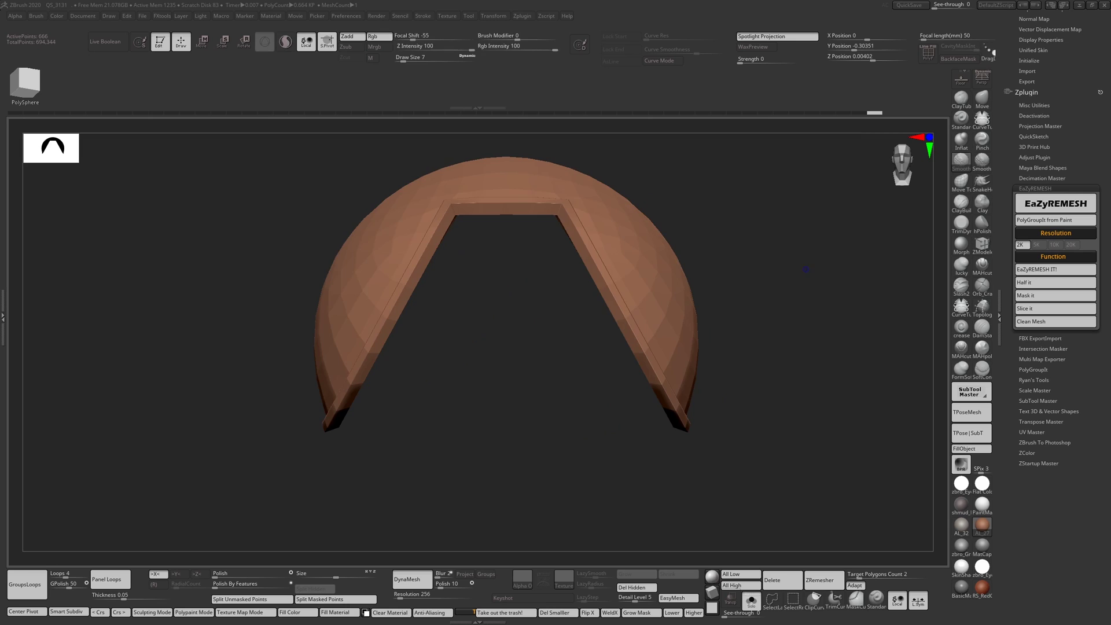
pyautogui.hotkey('shift', 'f')
pyautogui.press('d')
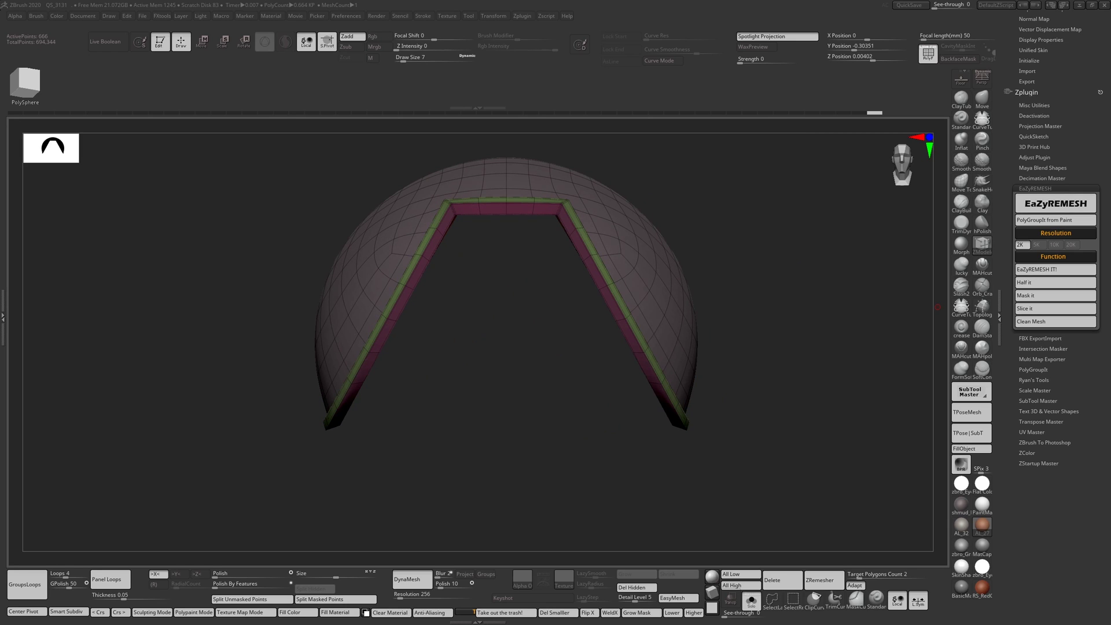